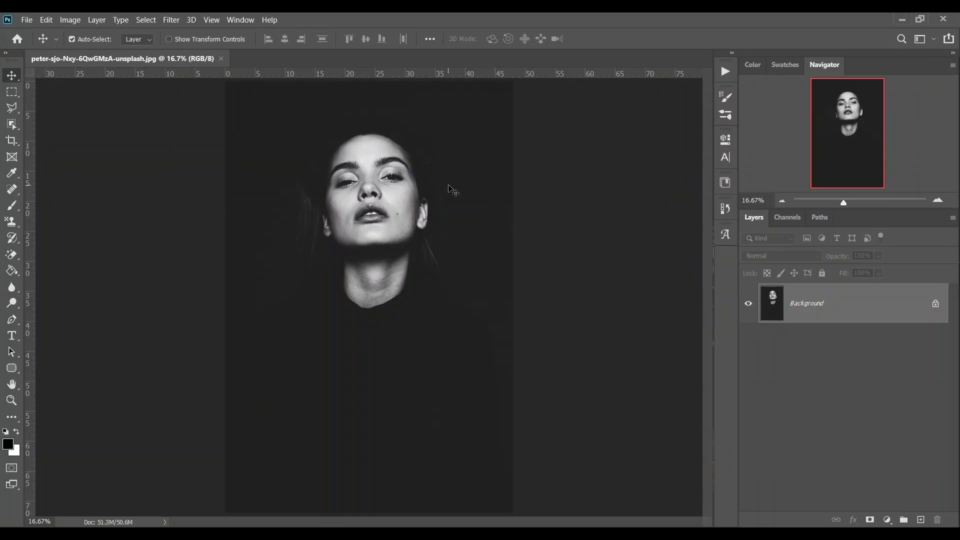
- Resize the portrait to 1500 px wide (1500 × 2250) with Image Size
click(68, 19)
click(85, 93)
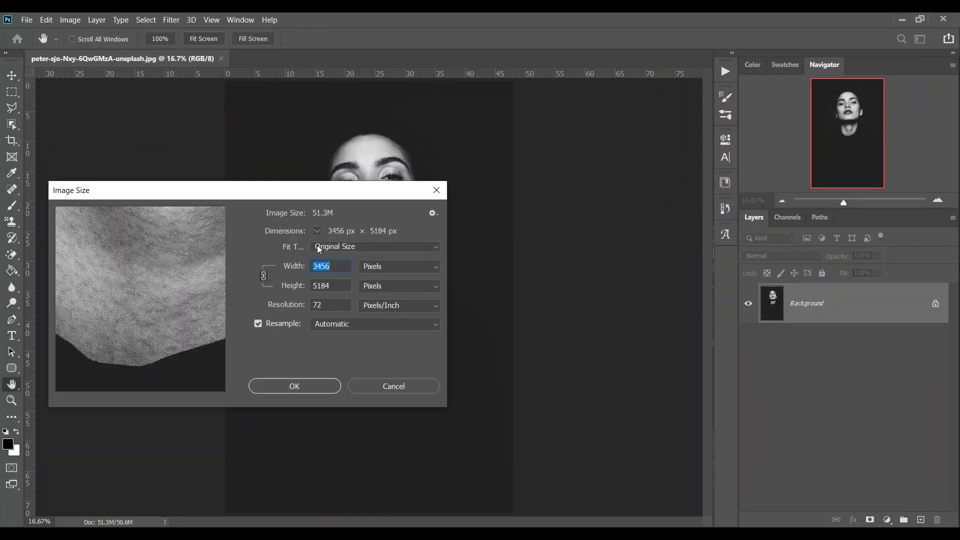
text(18)
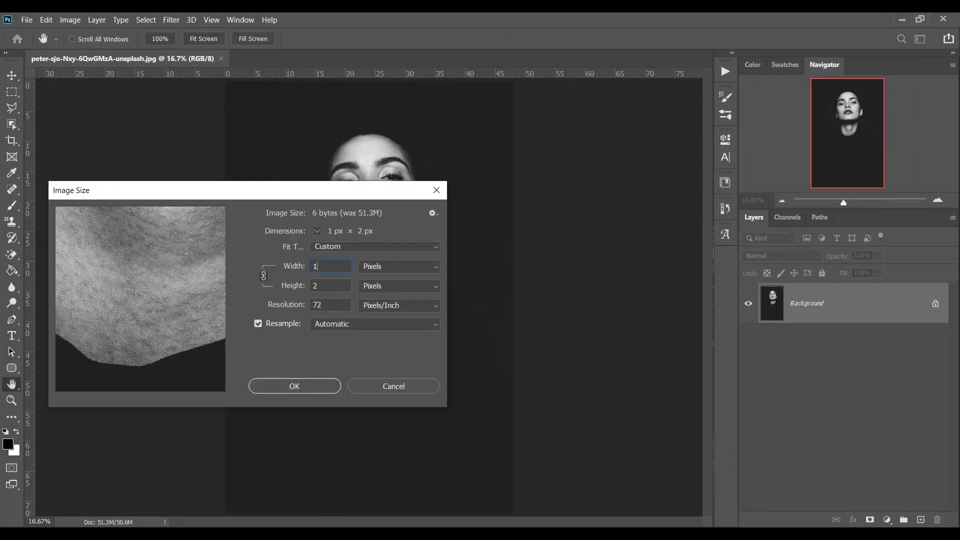
key(BackSpace)
text(500)
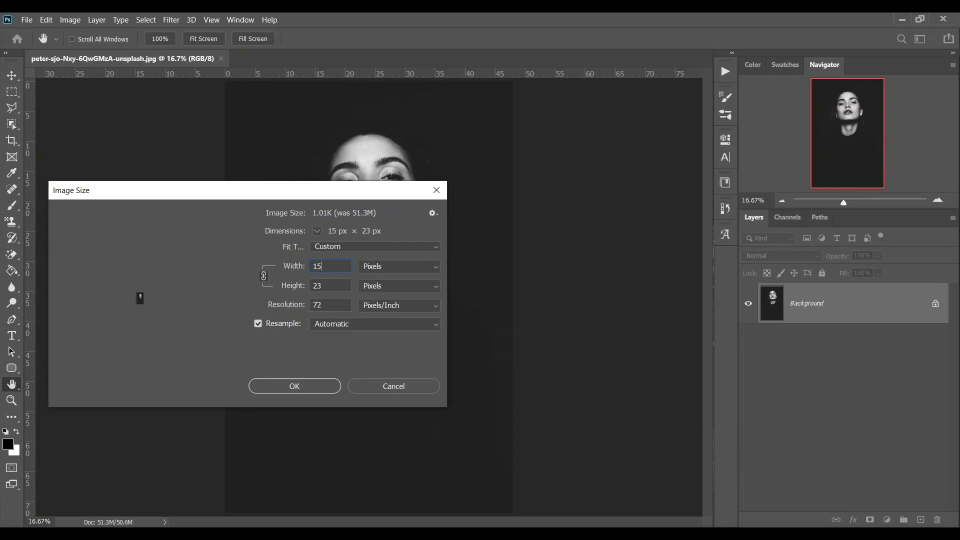
click(294, 386)
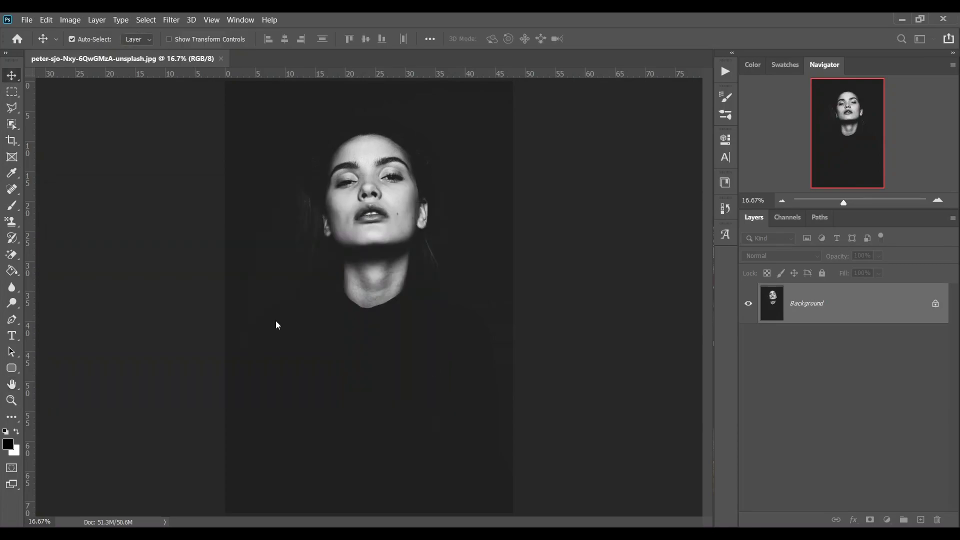
- Convert the Background layer into the smart object Layer 0
key(v)
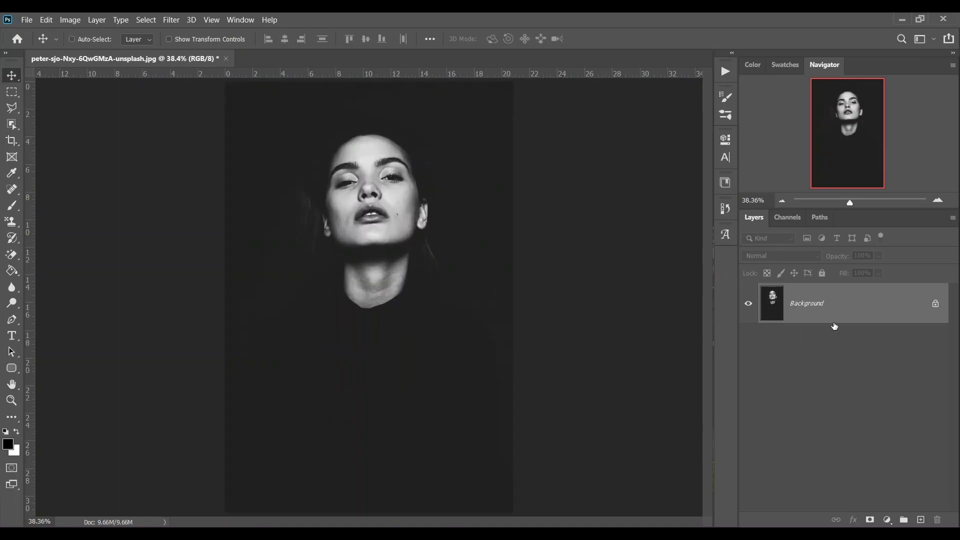
right_click(839, 314)
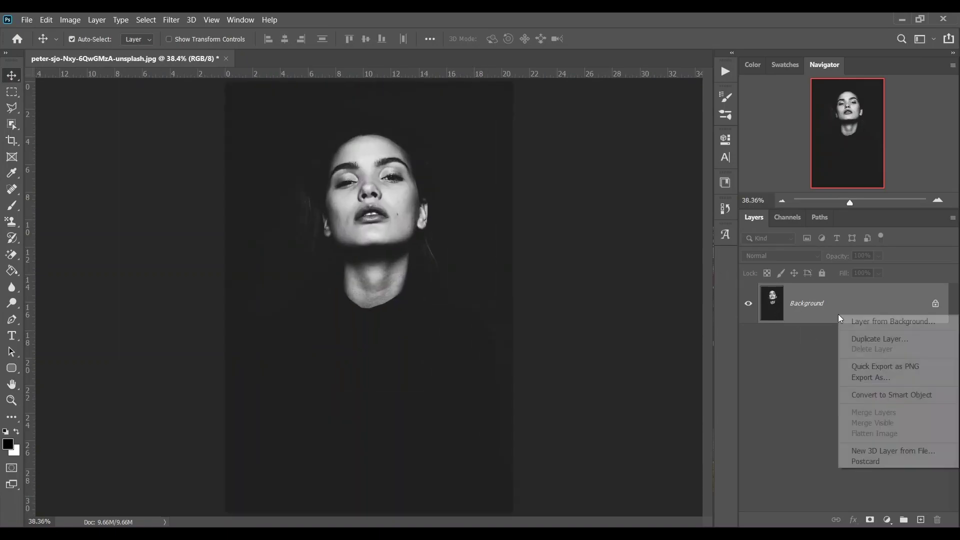
click(879, 397)
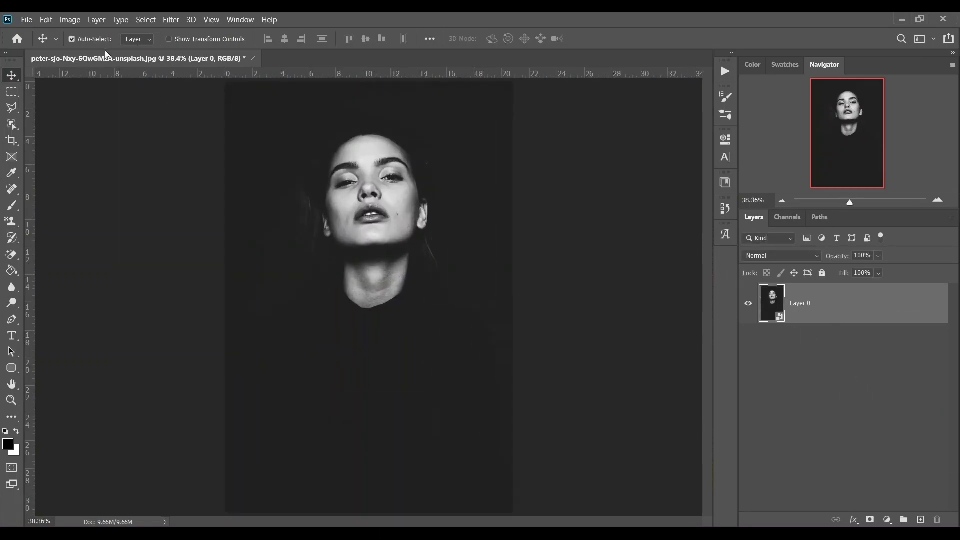
- Place the upward-looking portrait as an embedded layer above Layer 0
click(27, 20)
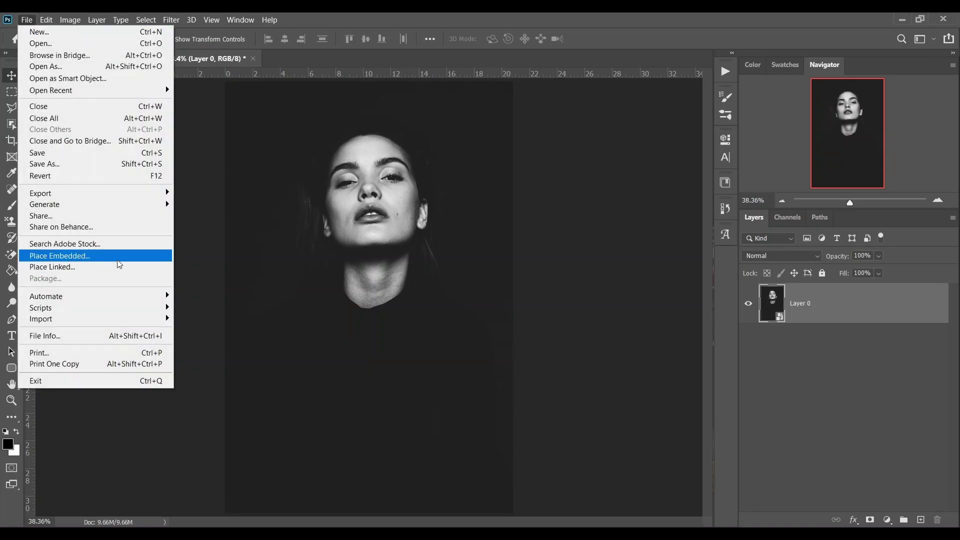
click(80, 255)
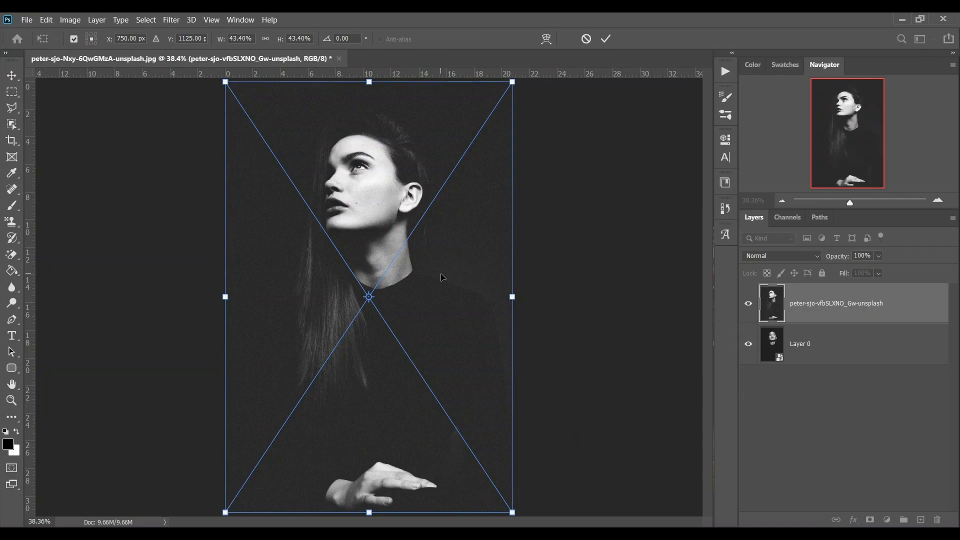
key(Return)
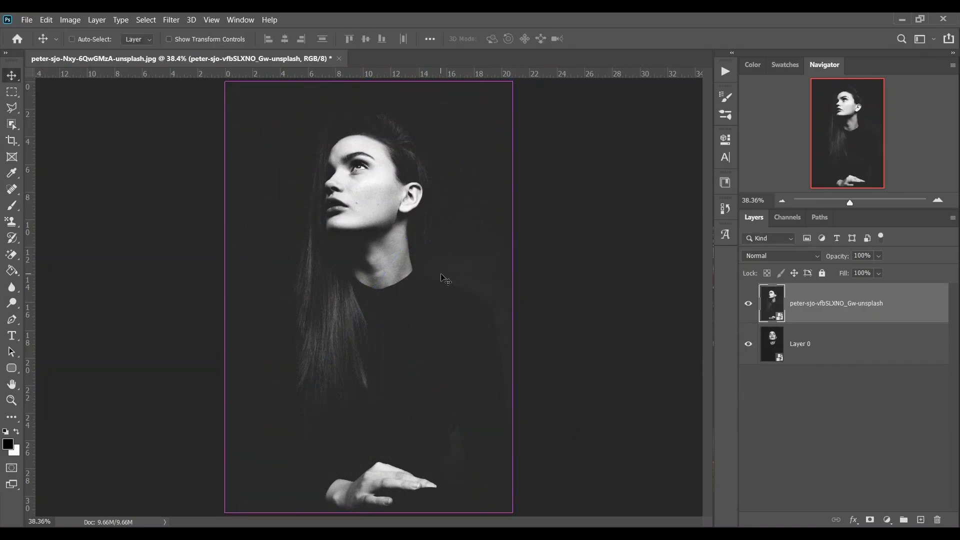
- Select both portrait layers and scale them up together to about 120%
key(ctrl+minus)
key(ctrl)
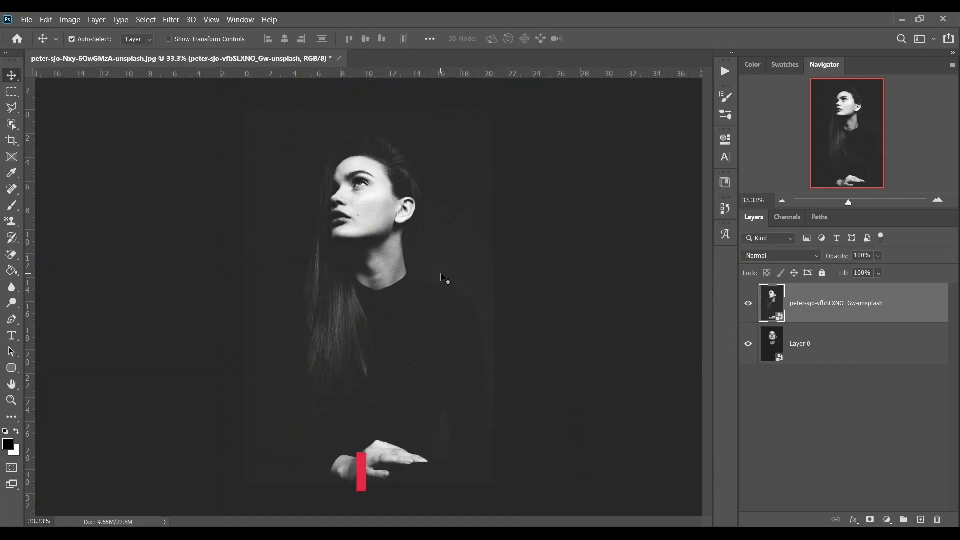
shift+click(835, 353)
key(ctrl+t)
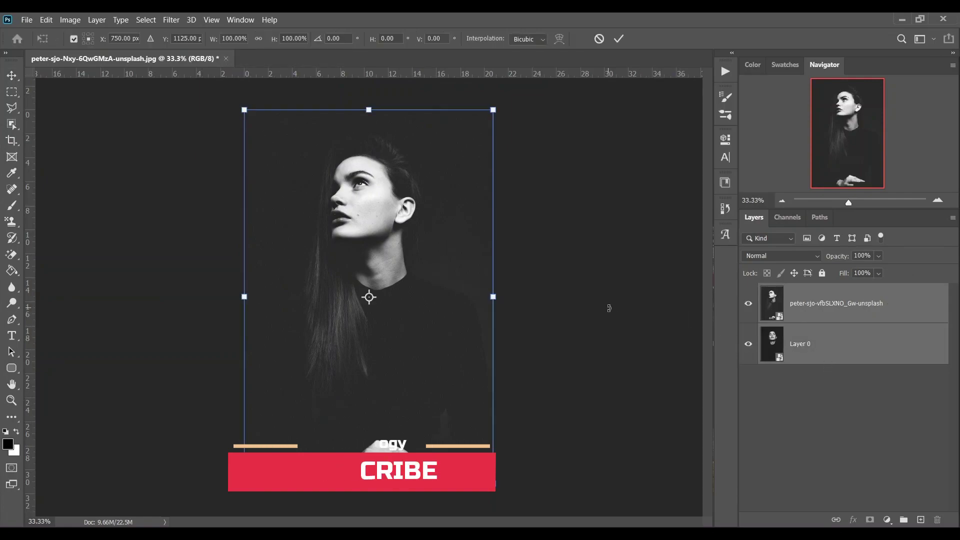
key(ctrl+minus)
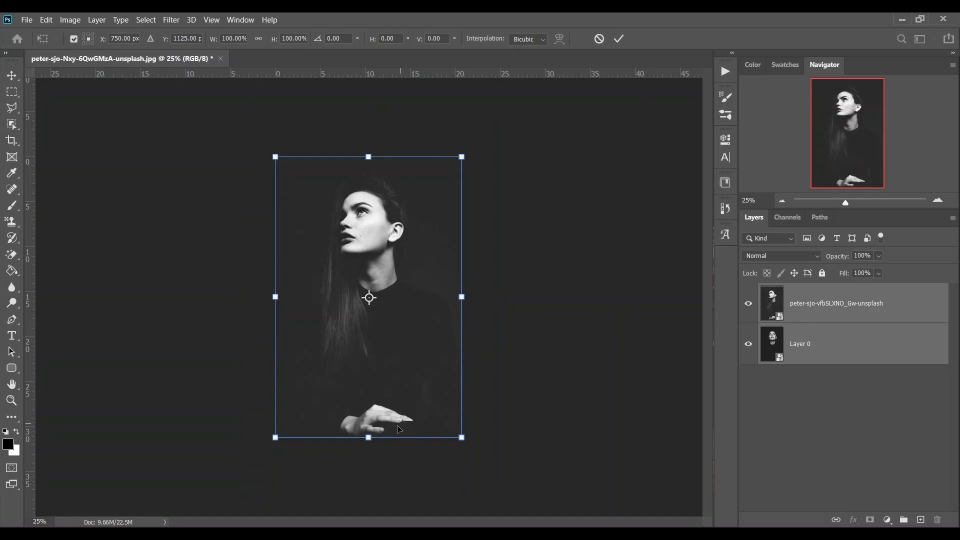
drag(369, 441, 373, 498)
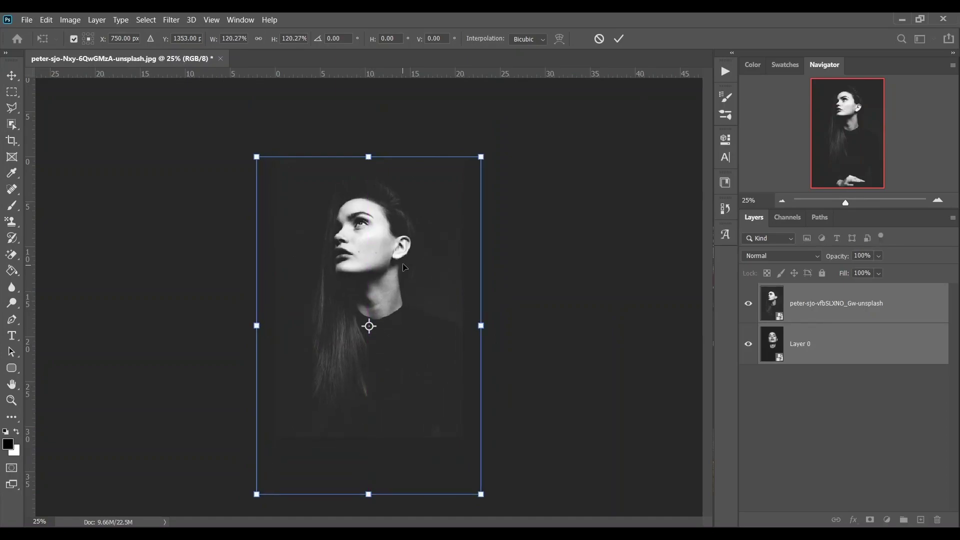
key(Return)
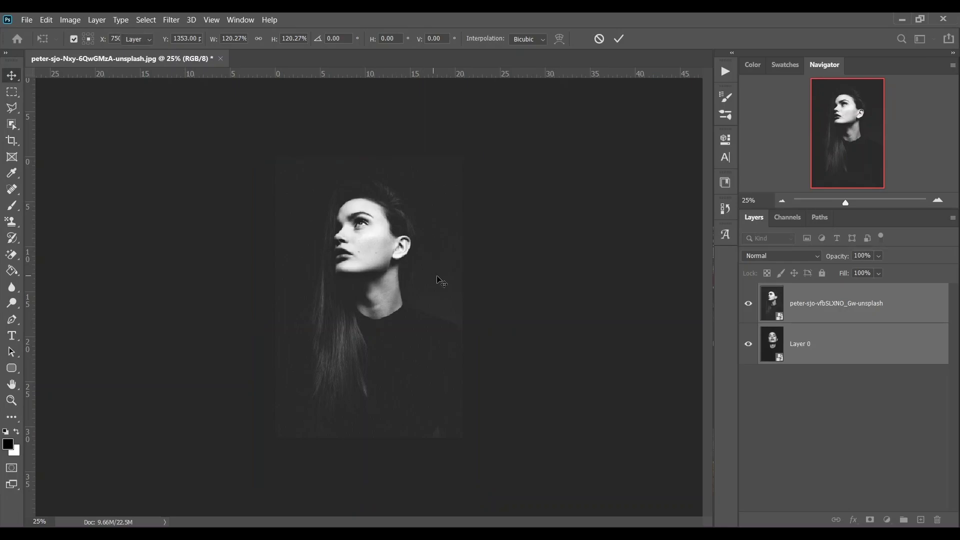
- Hide the upward-looking portrait and shift Layer 0 slightly to the right
click(763, 306)
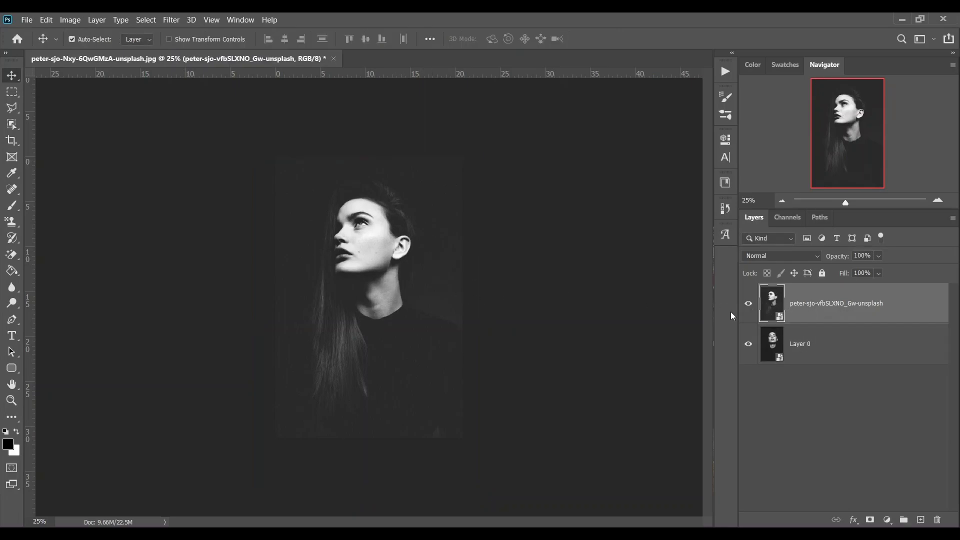
click(748, 303)
click(908, 367)
click(869, 347)
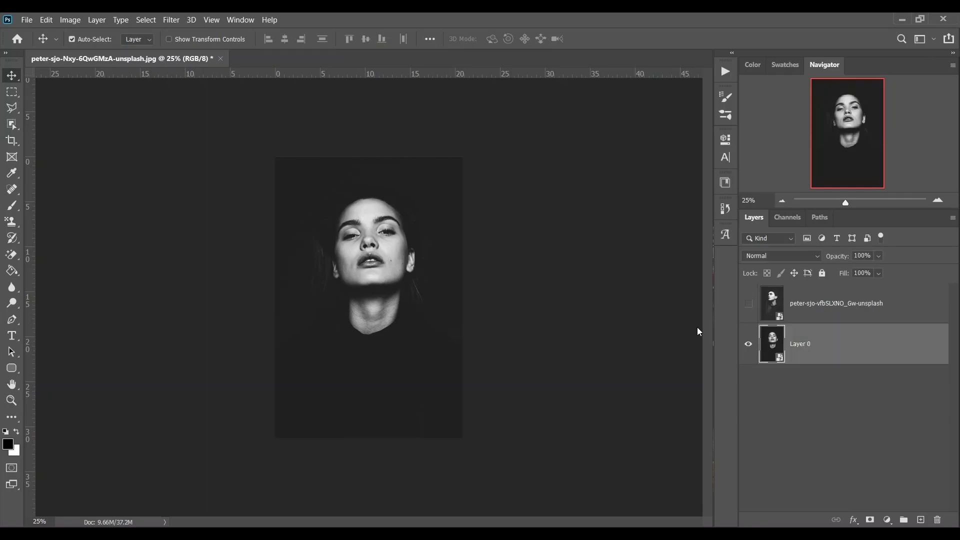
drag(392, 260, 404, 256)
- Show the upward portrait at lowered opacity and scale it to about 58% over the first face
click(805, 311)
click(749, 304)
click(749, 303)
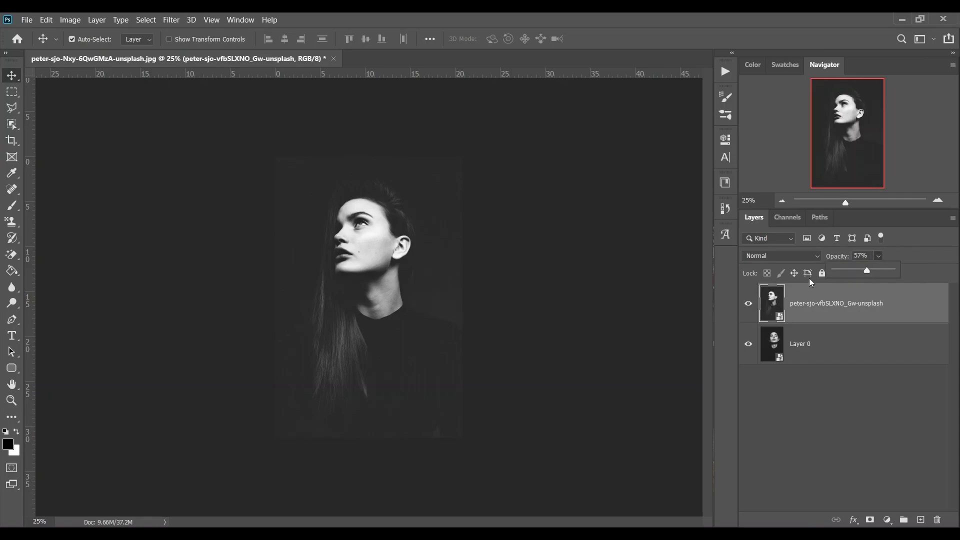
drag(342, 244, 323, 250)
key(ctrl+t)
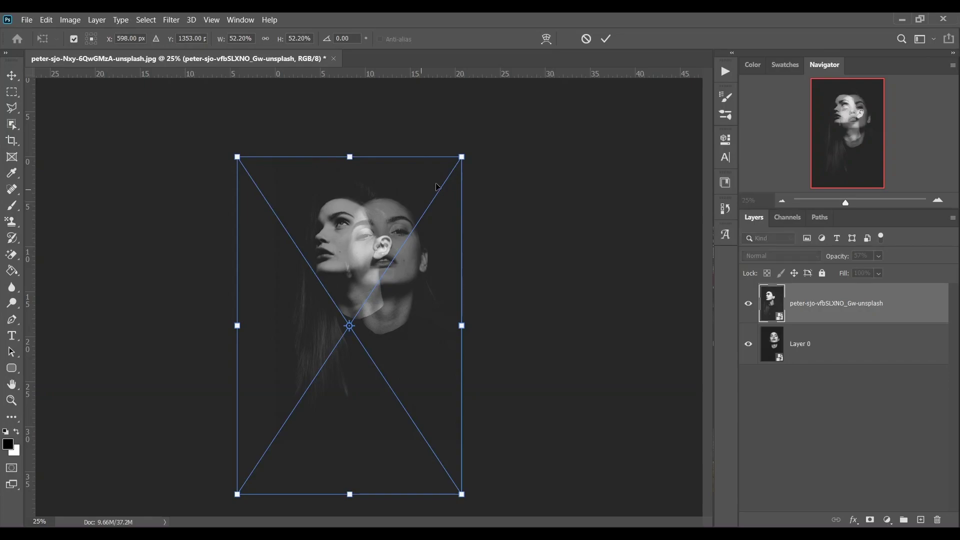
drag(461, 156, 484, 142)
drag(439, 209, 449, 229)
drag(233, 156, 234, 154)
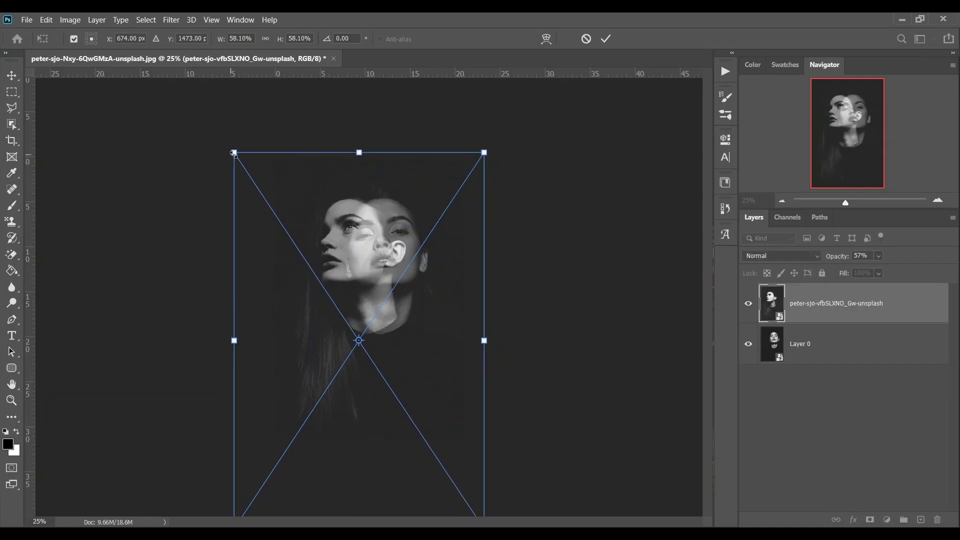
key(Return)
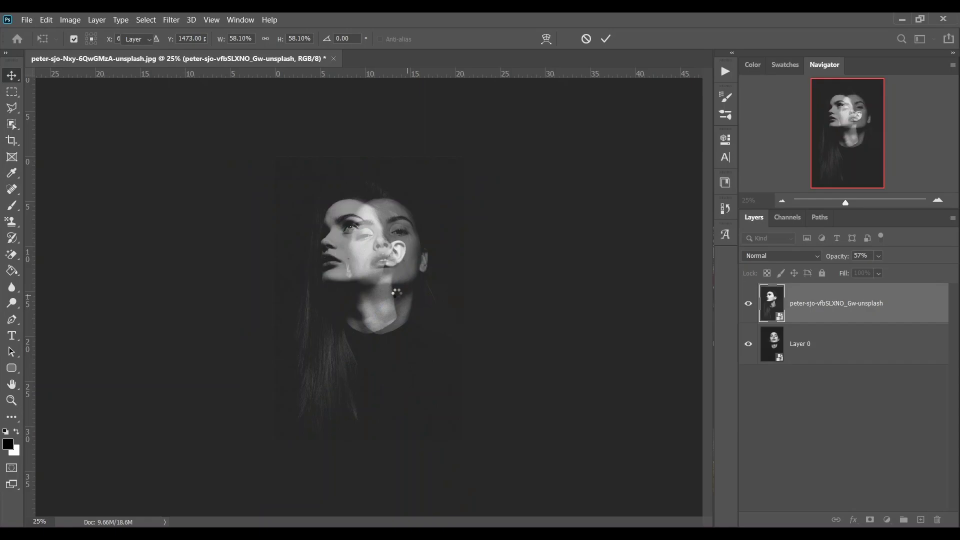
click(879, 256)
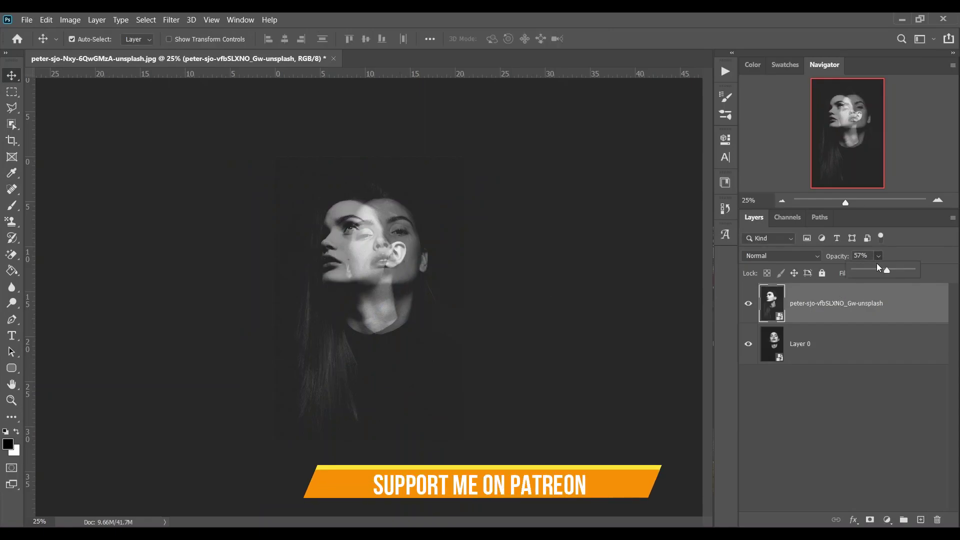
- Return the top portrait to 100% opacity and bring up its Blending Options
drag(916, 273, 922, 273)
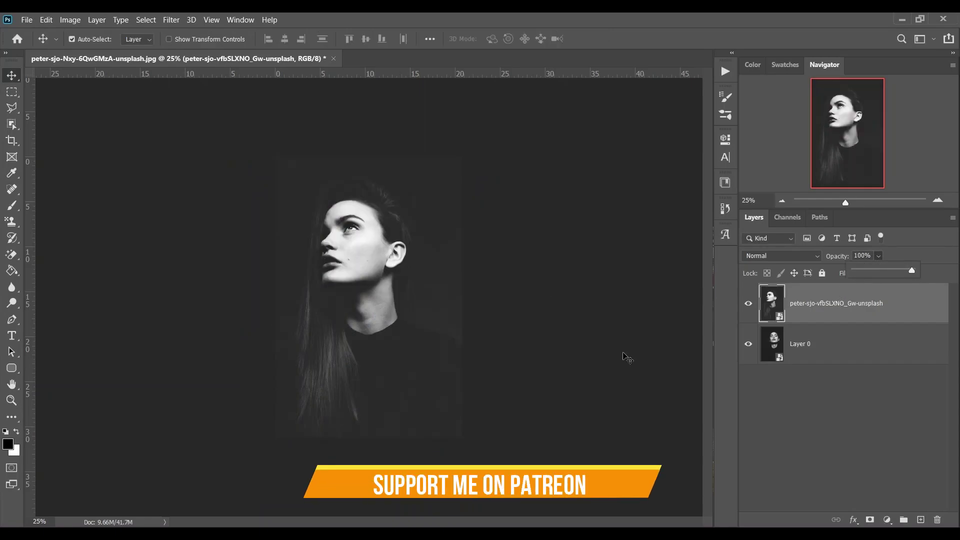
click(865, 314)
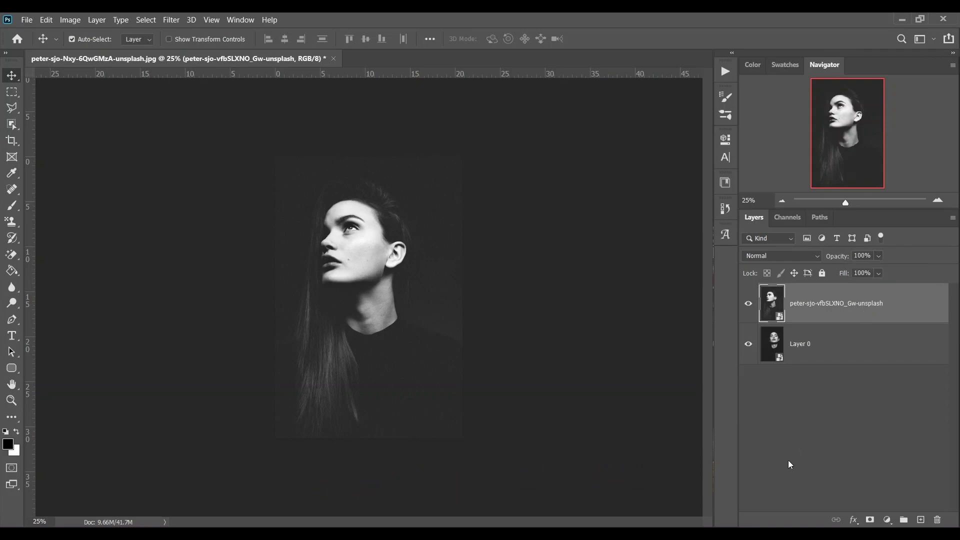
click(854, 520)
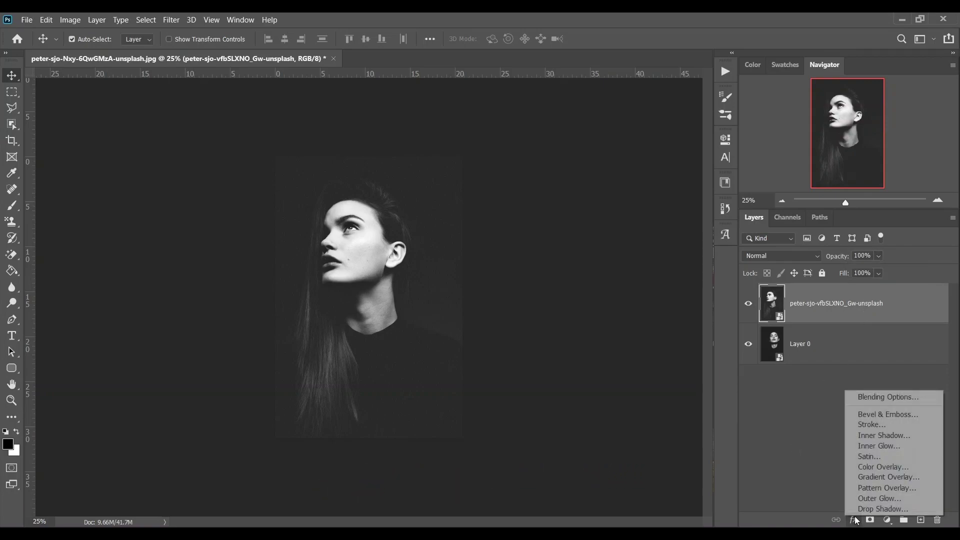
click(874, 398)
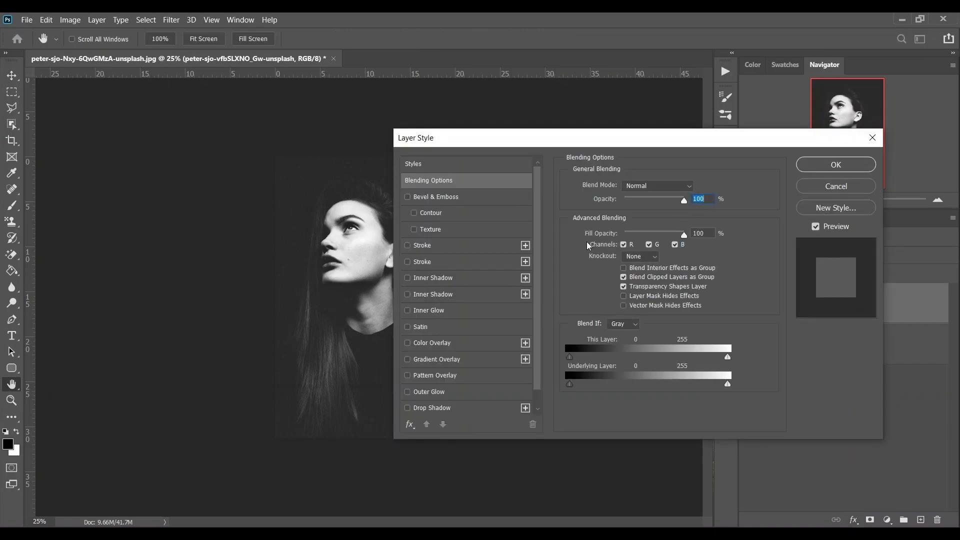
drag(569, 136, 689, 118)
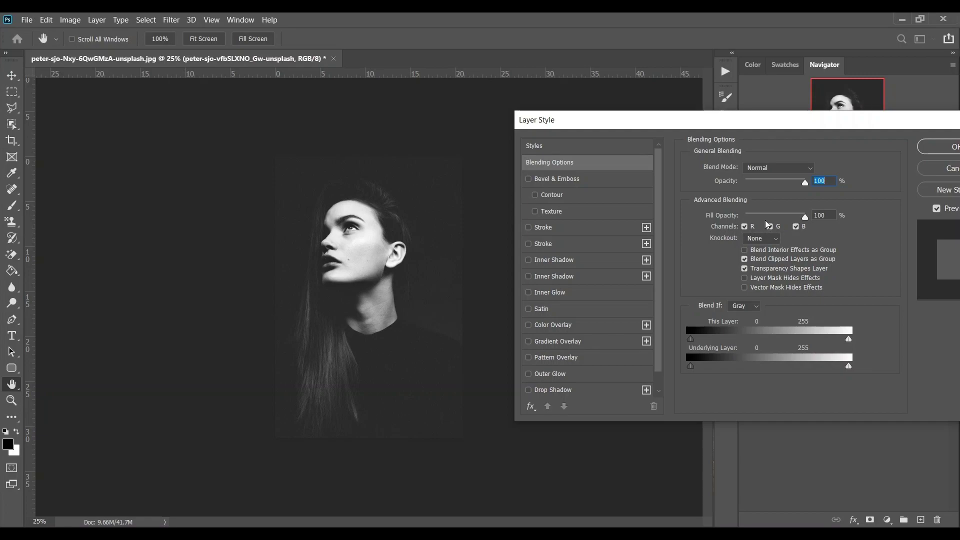
- Under Advanced Blending, leave only the R channel checked and apply
click(746, 228)
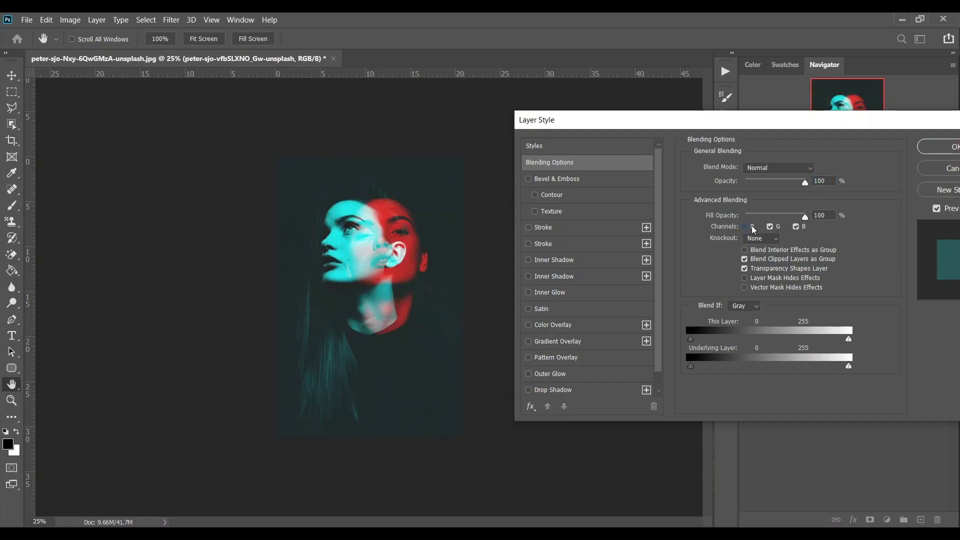
click(770, 227)
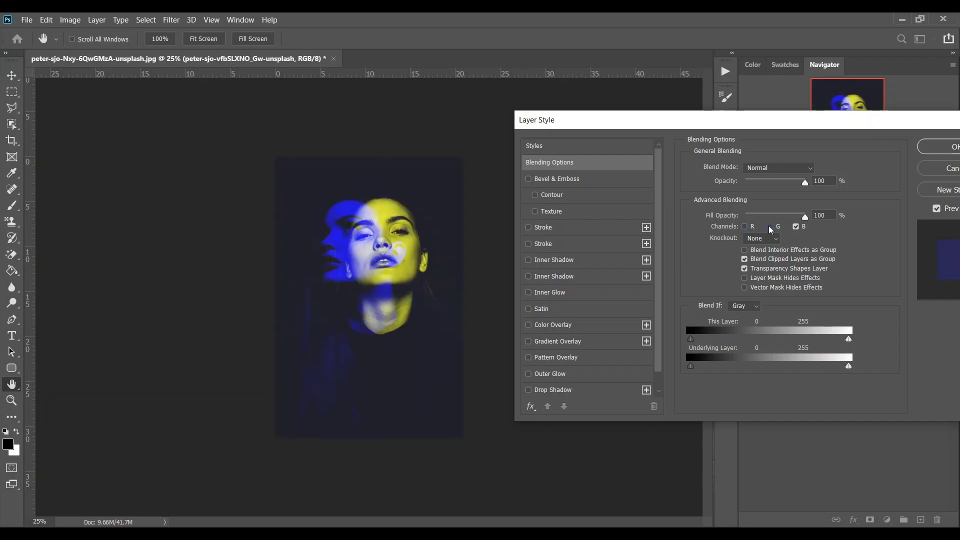
click(796, 226)
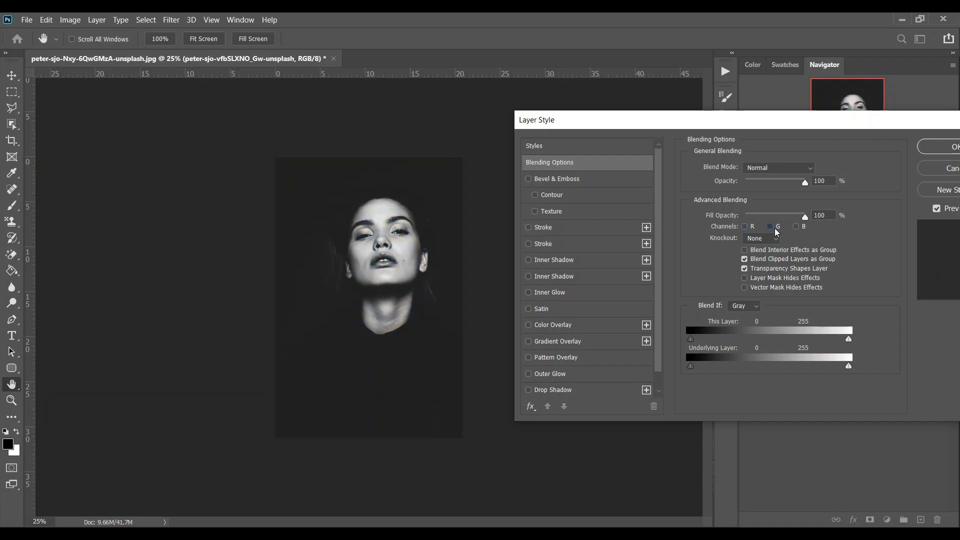
click(774, 227)
click(796, 227)
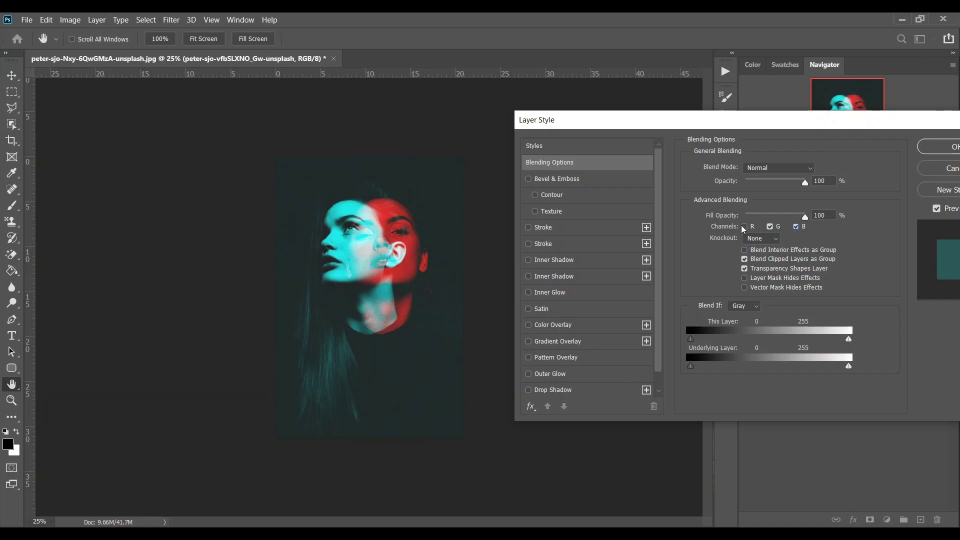
click(744, 227)
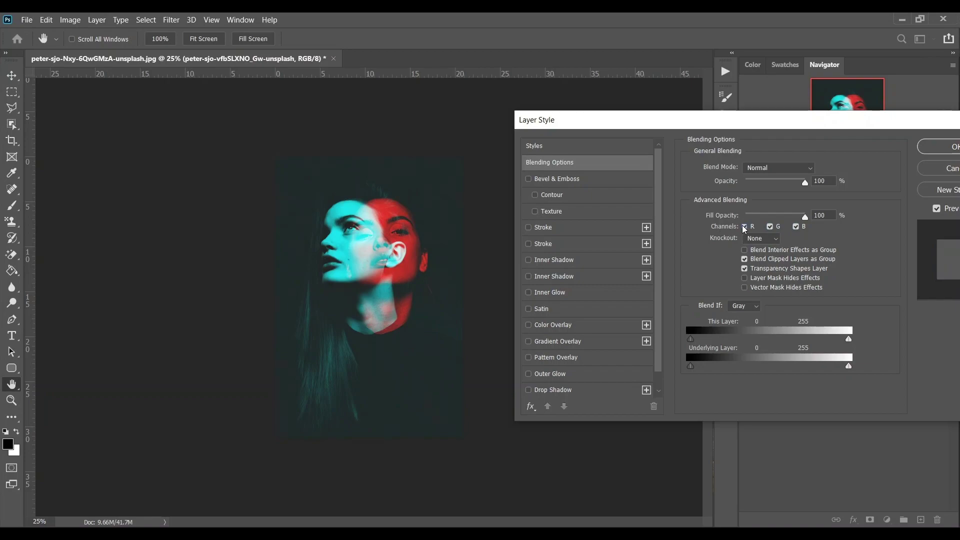
click(770, 227)
click(796, 227)
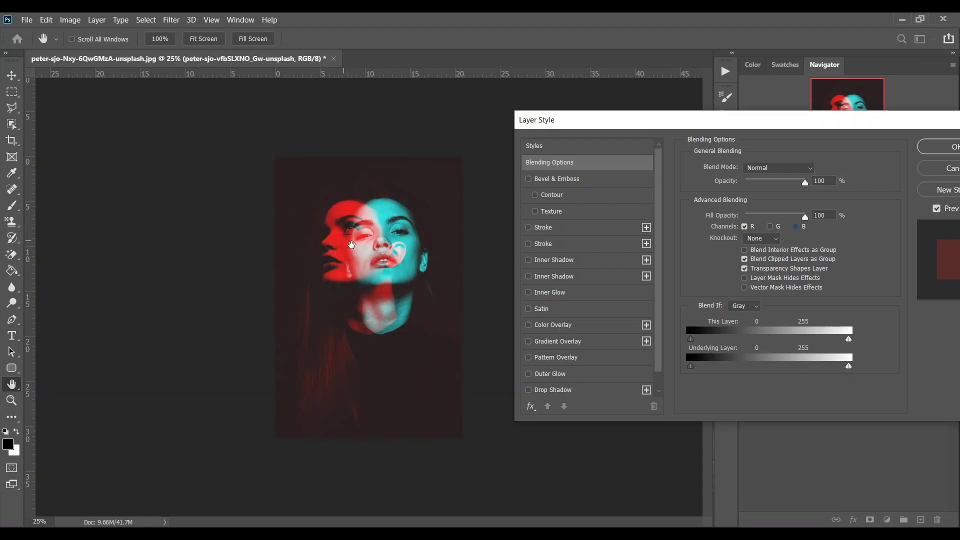
drag(804, 123, 764, 121)
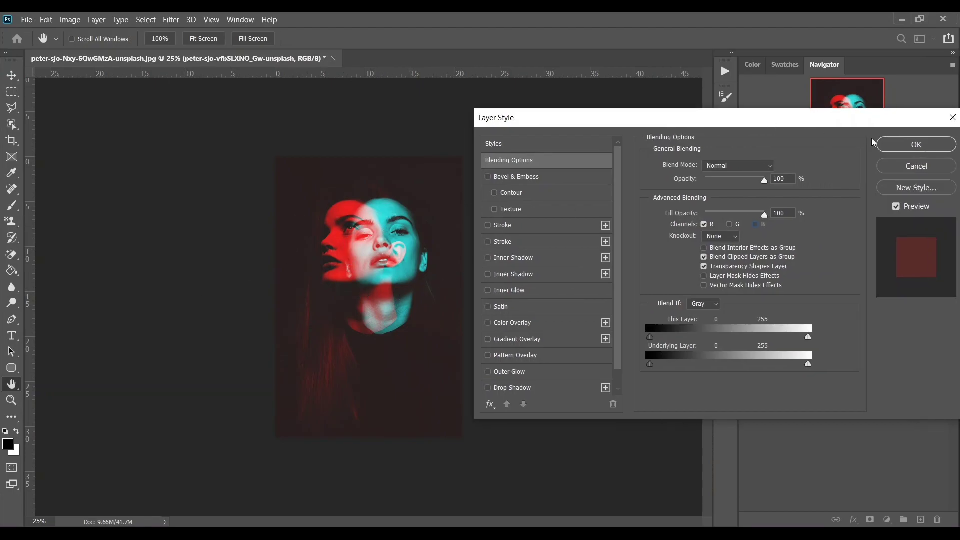
click(909, 148)
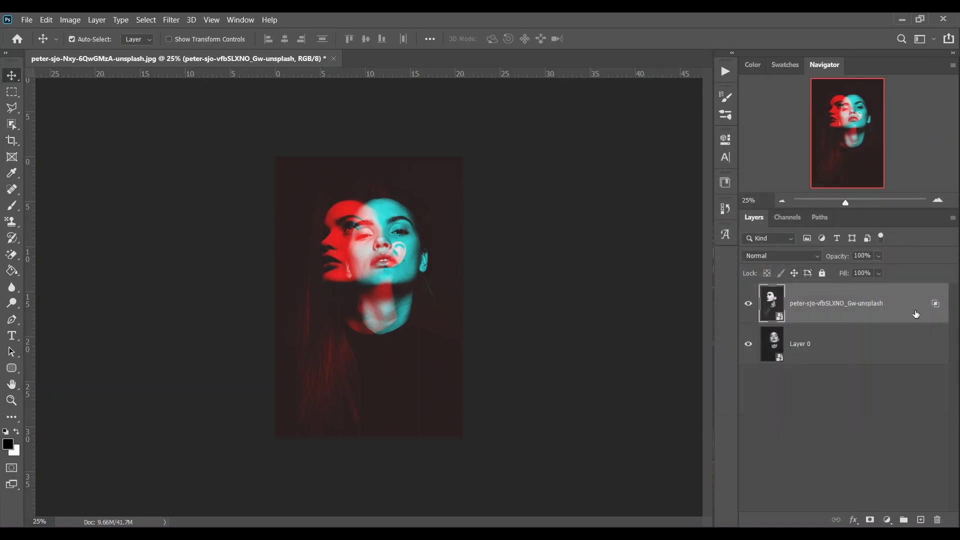
- In Layer 0's Blending Options, uncheck channel B, keeping R and G, and apply
click(833, 355)
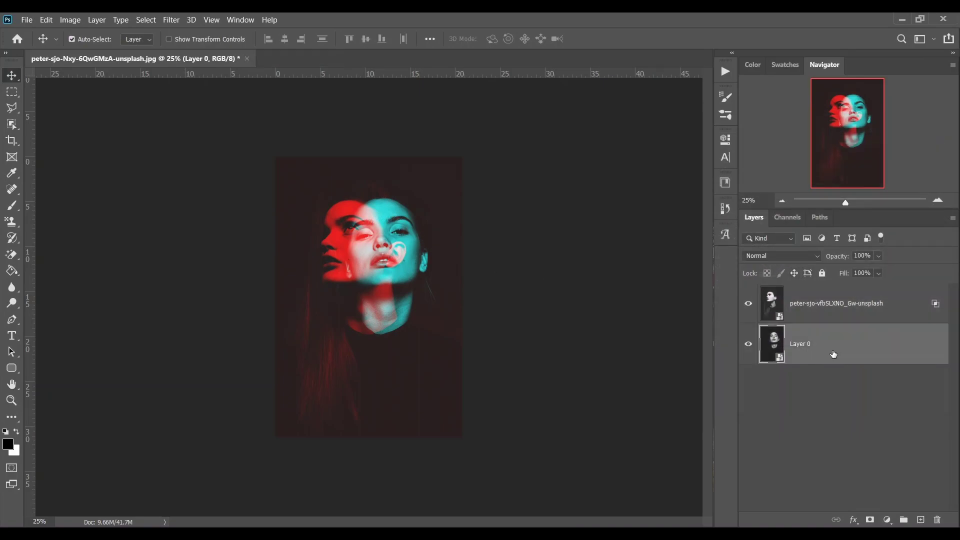
click(853, 520)
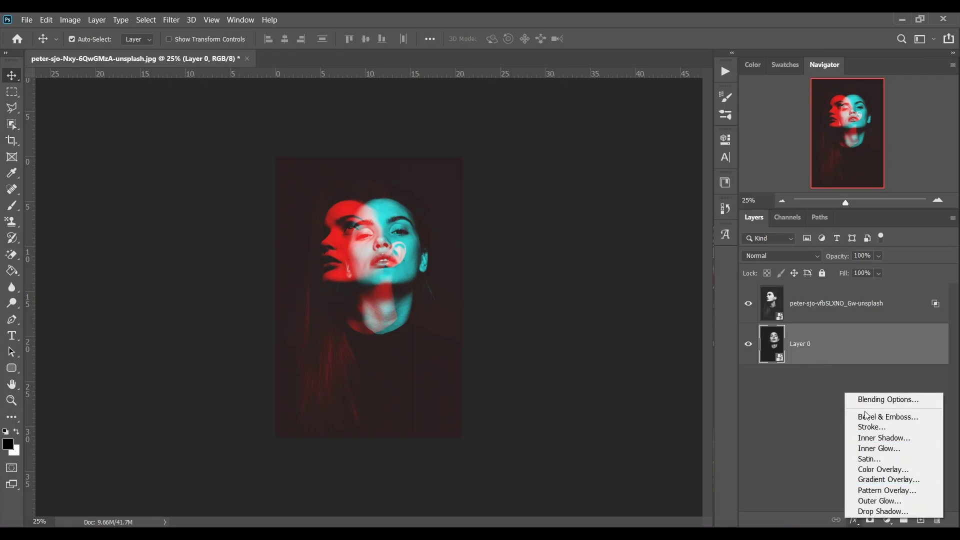
click(882, 400)
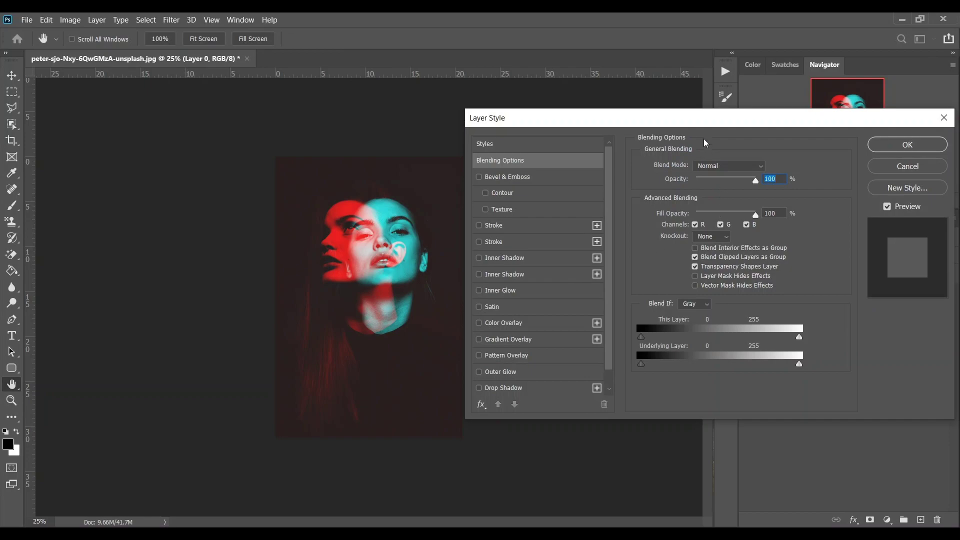
drag(685, 126, 718, 118)
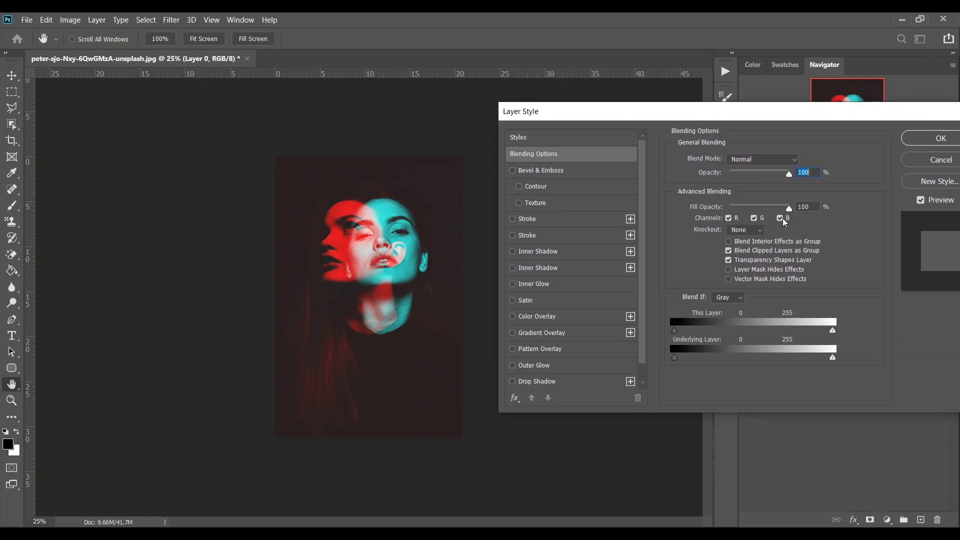
click(782, 218)
click(755, 216)
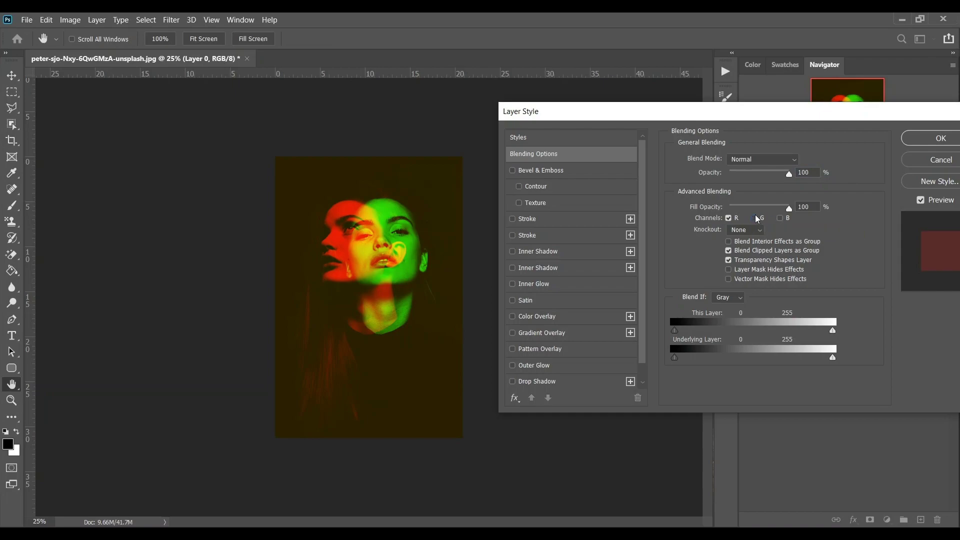
click(755, 216)
click(728, 218)
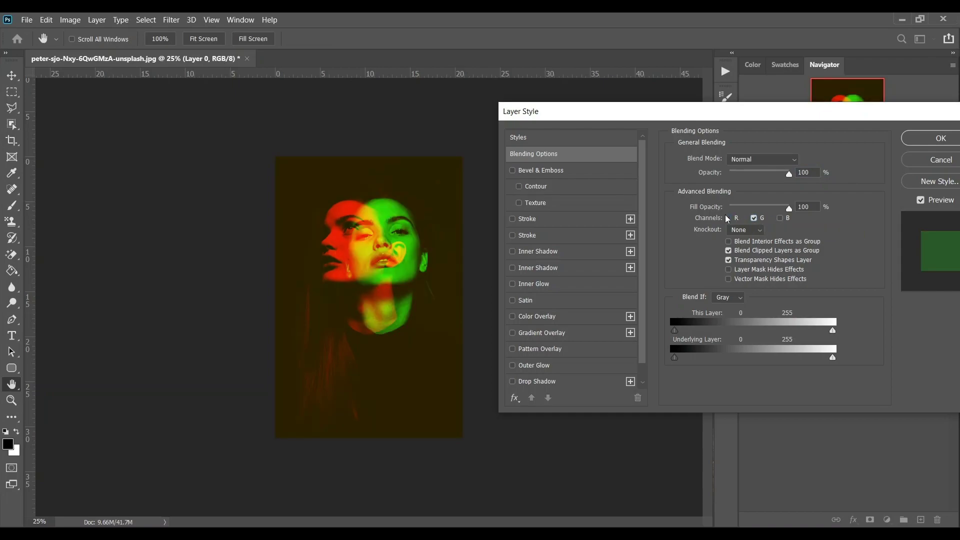
click(728, 218)
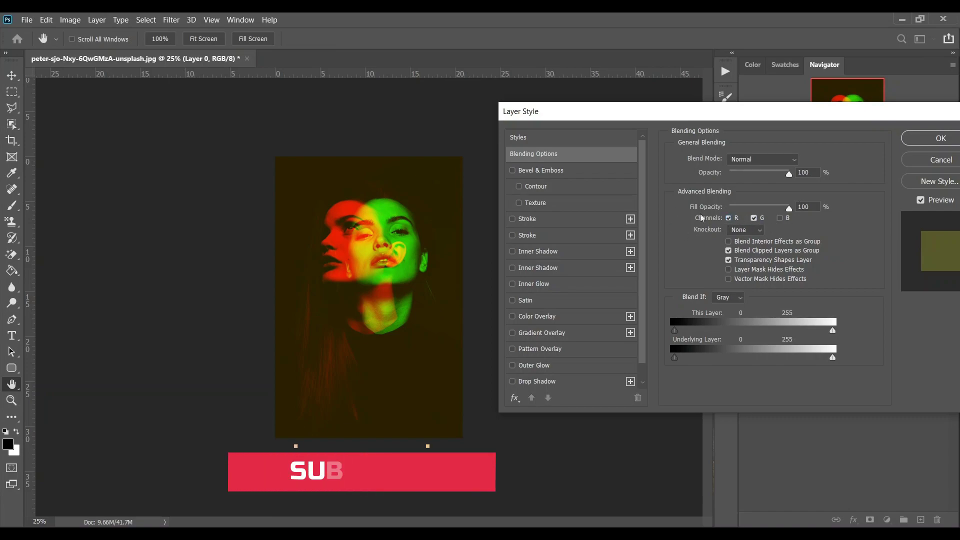
drag(799, 119, 750, 109)
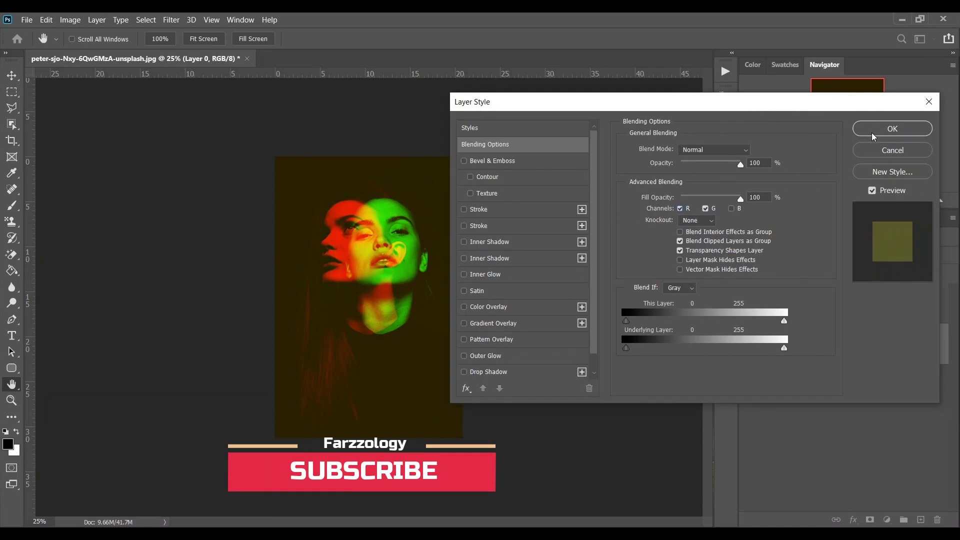
click(873, 135)
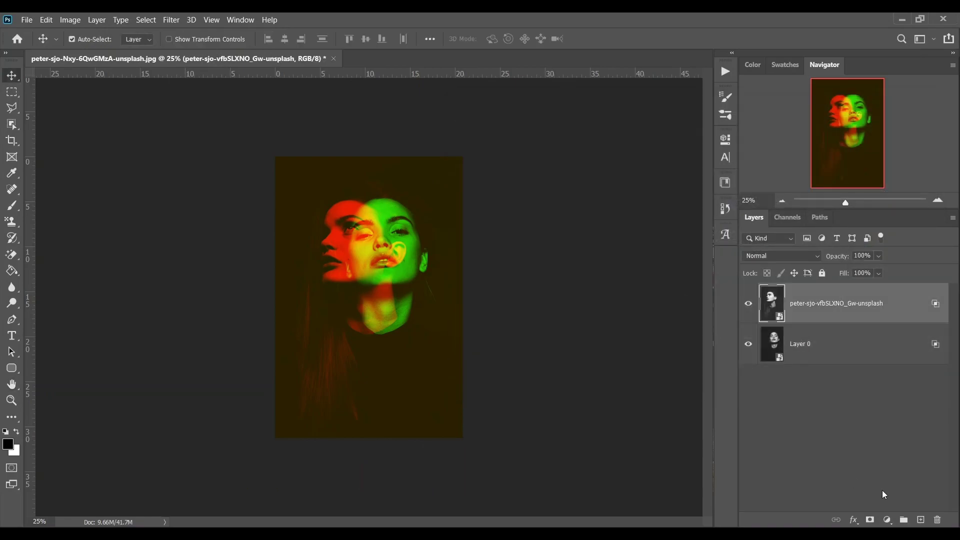
- Add a Selective Color adjustment layer above both portraits and bring up its Colors list
click(887, 520)
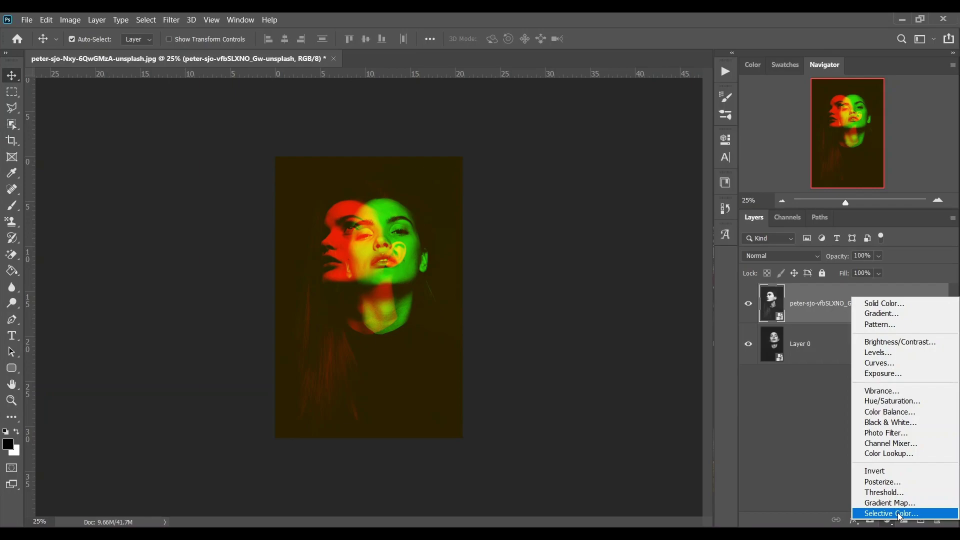
click(899, 513)
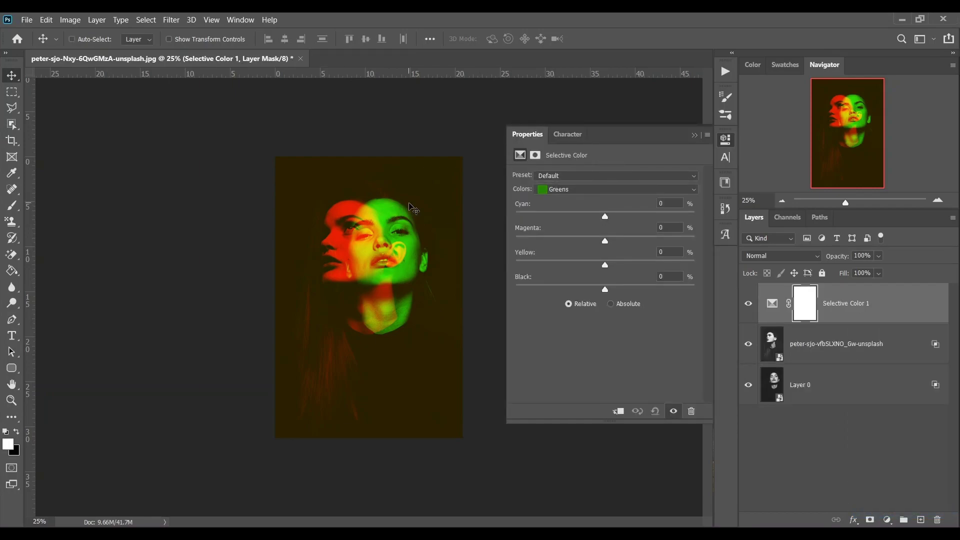
scroll(412, 208, up, 2)
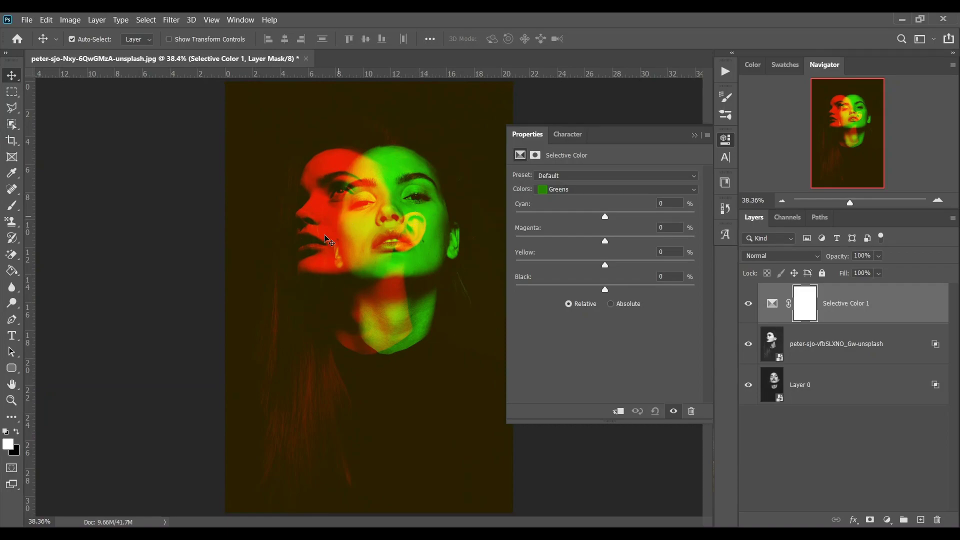
click(624, 193)
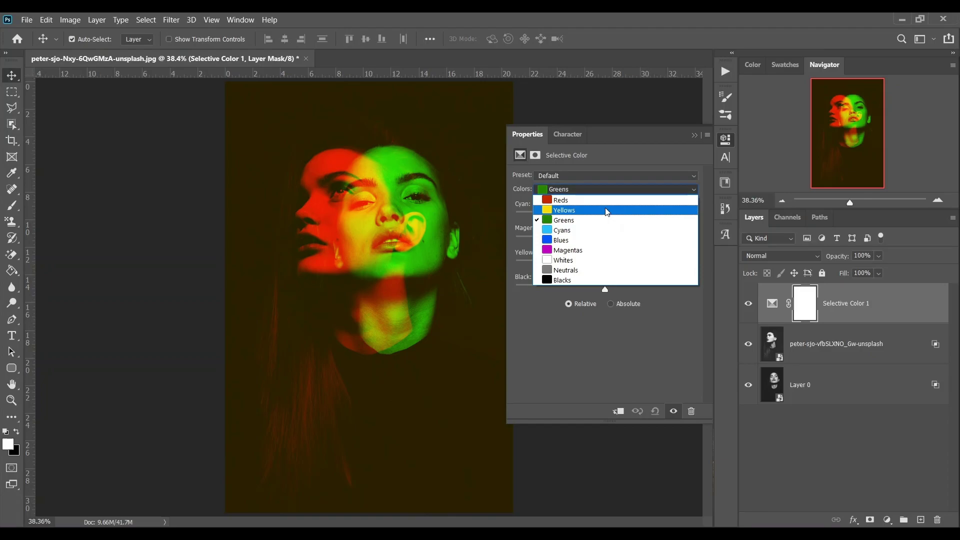
- Set Selective Color Reds to Cyan +21, Magenta +4, Yellow −66 and compare
click(616, 201)
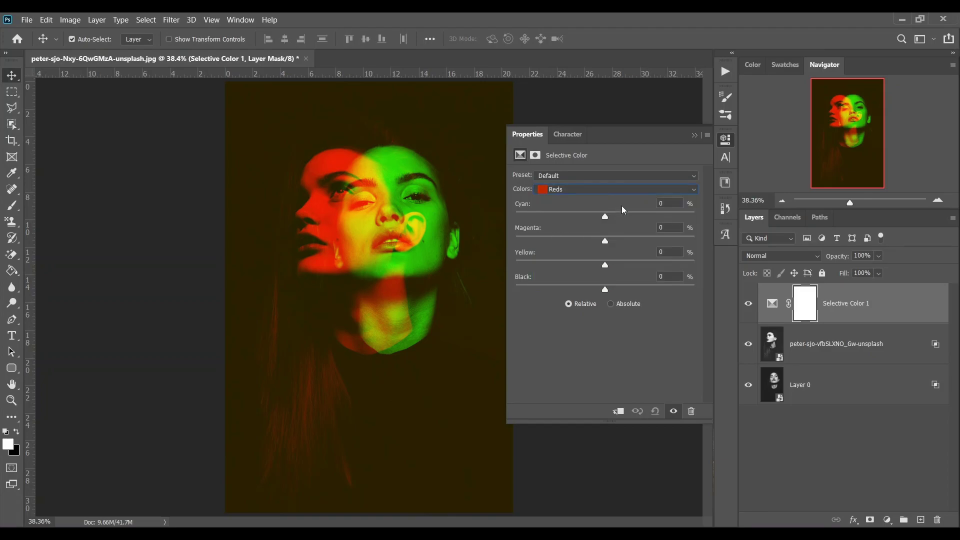
drag(606, 217, 577, 226)
drag(590, 264, 568, 259)
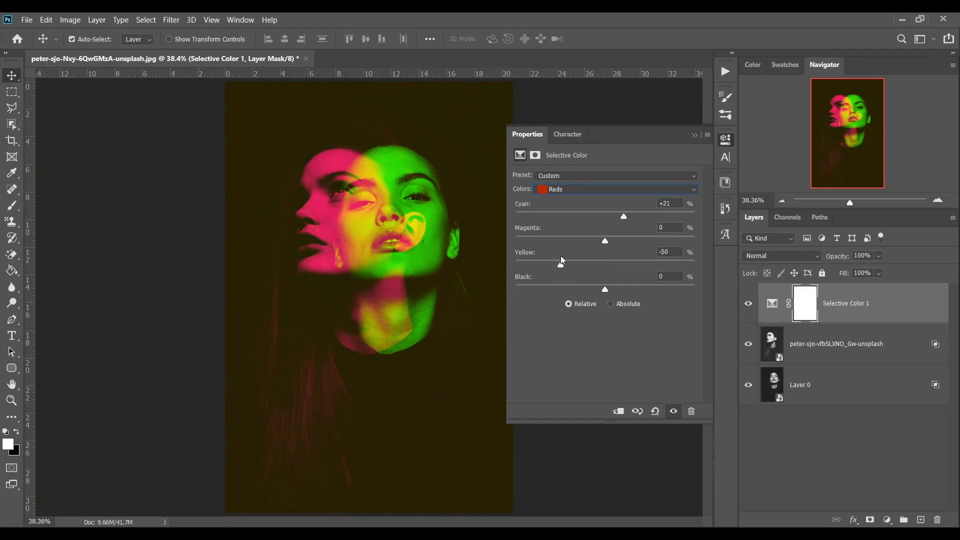
drag(560, 258, 551, 256)
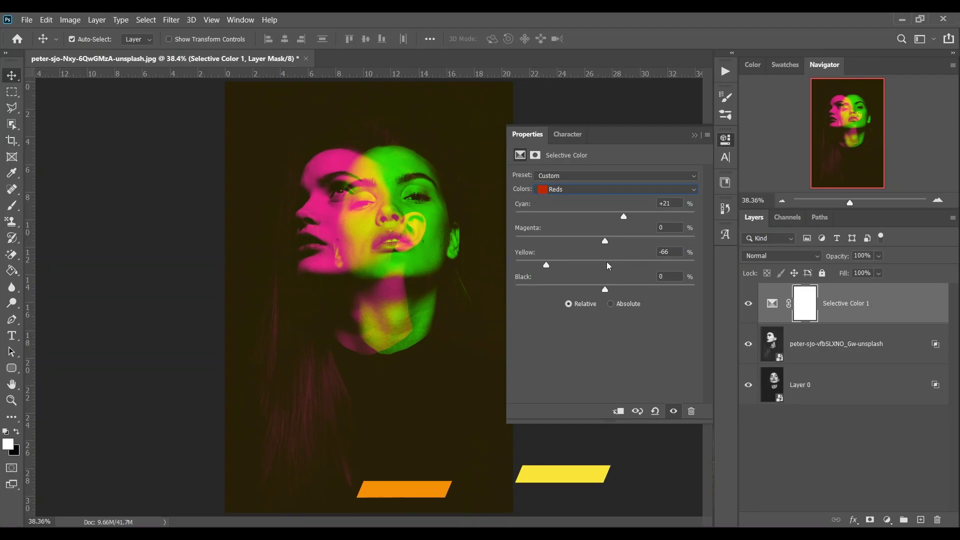
mouse_move(605, 241)
mouse_down()
mouse_move(621, 241)
mouse_move(564, 228)
mouse_move(611, 233)
mouse_up()
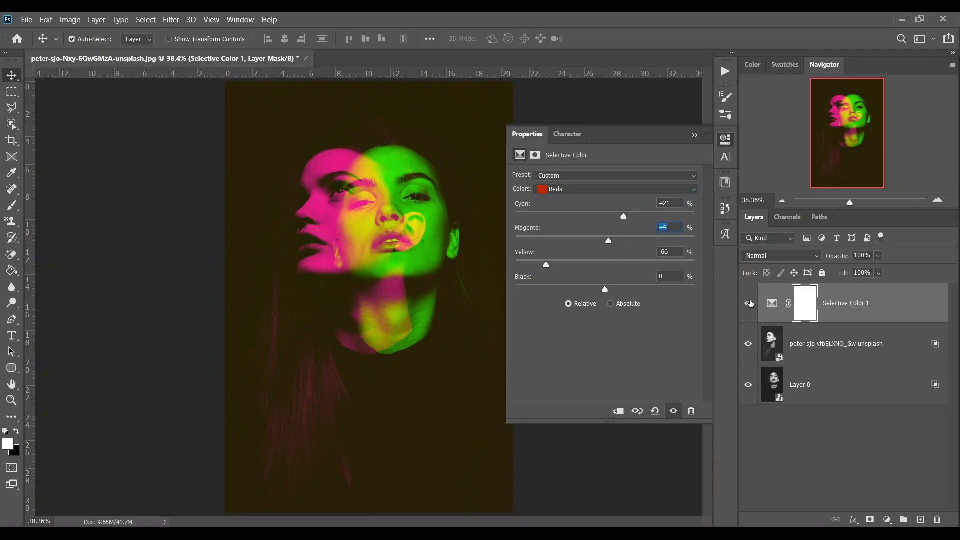
click(750, 303)
click(749, 303)
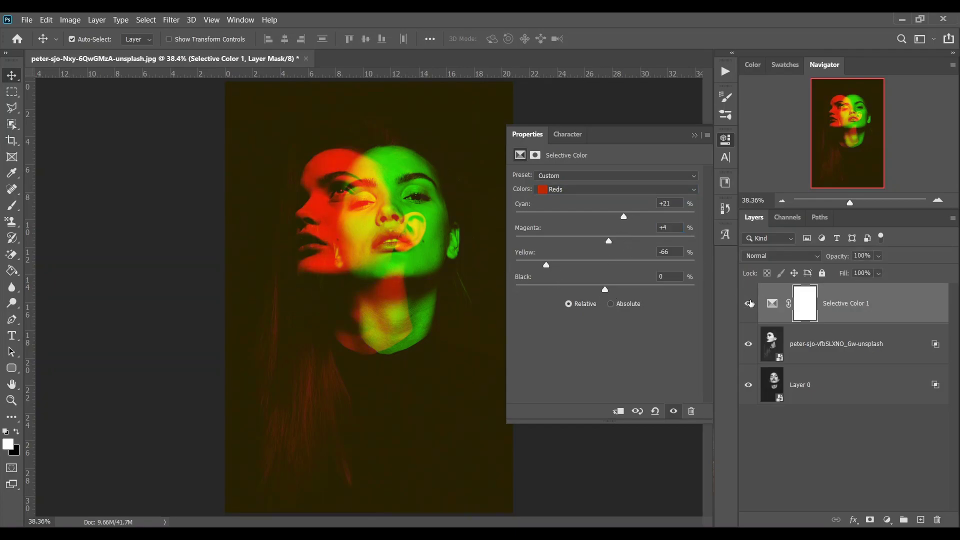
- Set Selective Color Greens to Cyan +2, Magenta +20, Yellow −48 and compare
click(580, 190)
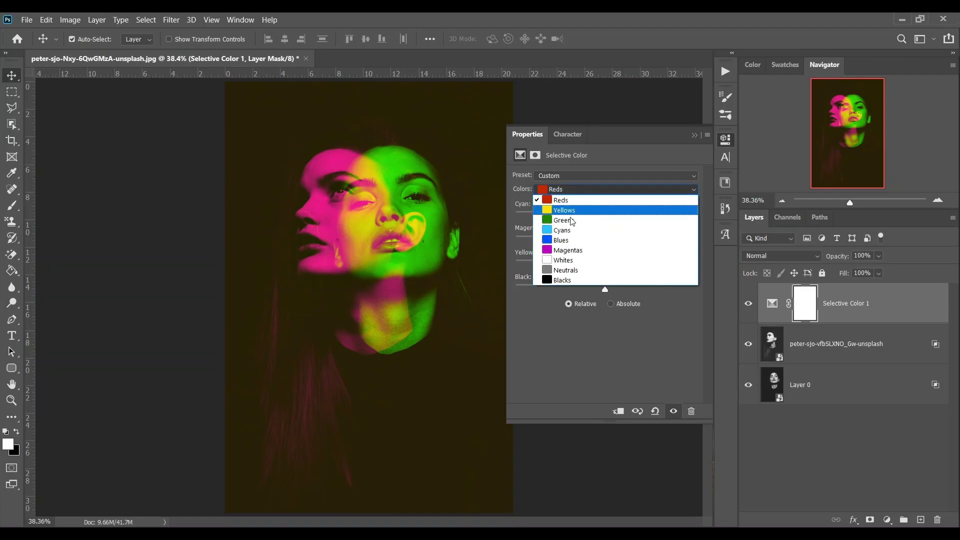
click(575, 223)
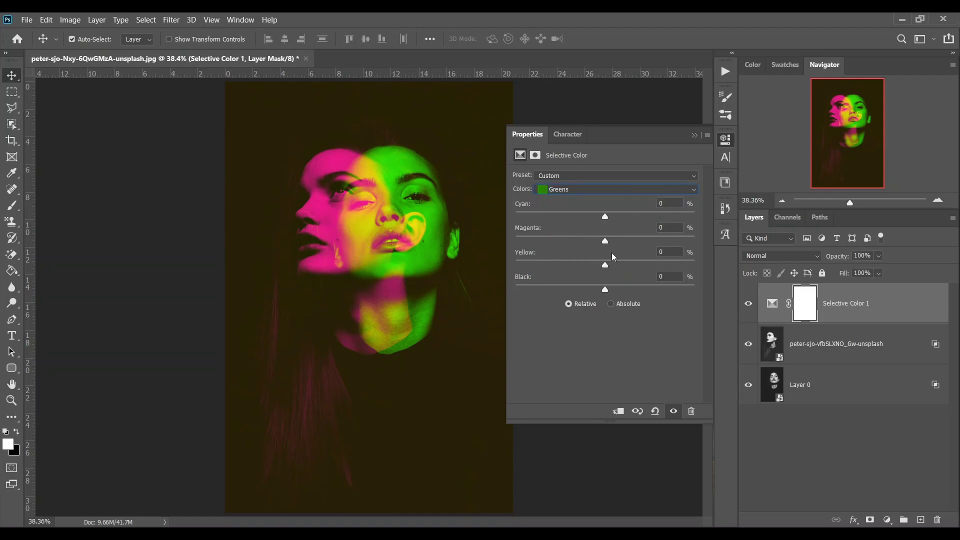
mouse_move(604, 214)
mouse_down()
mouse_move(655, 217)
mouse_move(515, 217)
mouse_move(674, 217)
mouse_move(620, 216)
mouse_up()
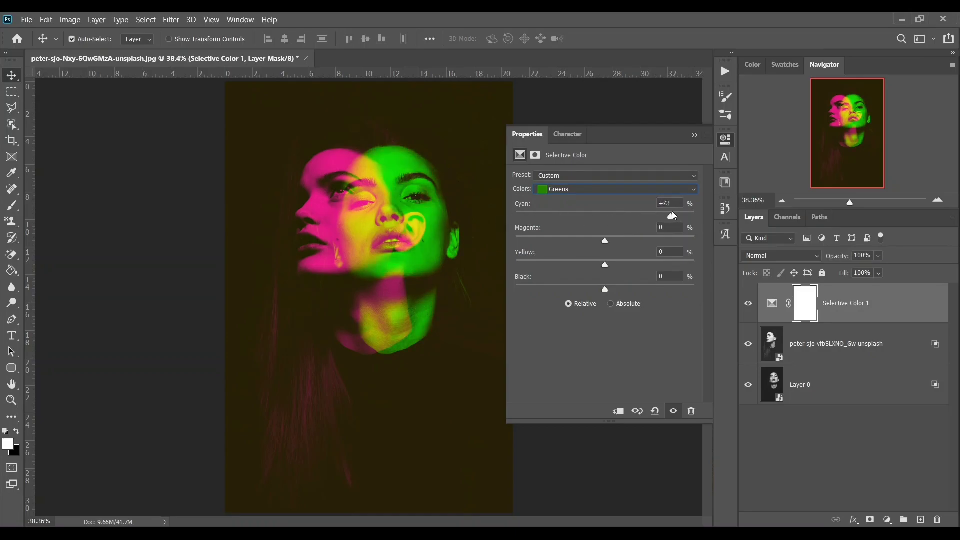
drag(635, 214, 610, 210)
text(2)
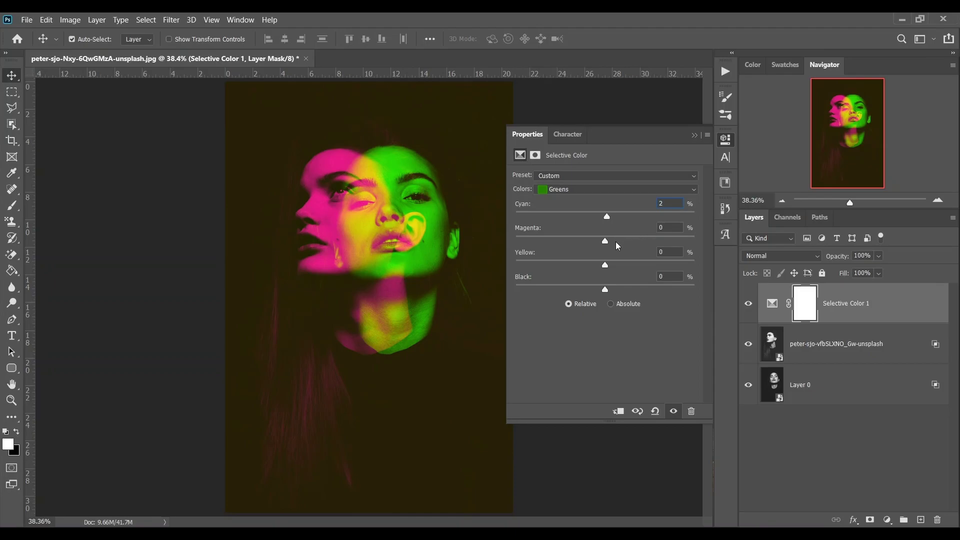
mouse_move(606, 244)
mouse_down()
mouse_move(634, 244)
mouse_move(595, 244)
mouse_move(659, 243)
mouse_move(623, 243)
mouse_up()
drag(590, 265, 516, 264)
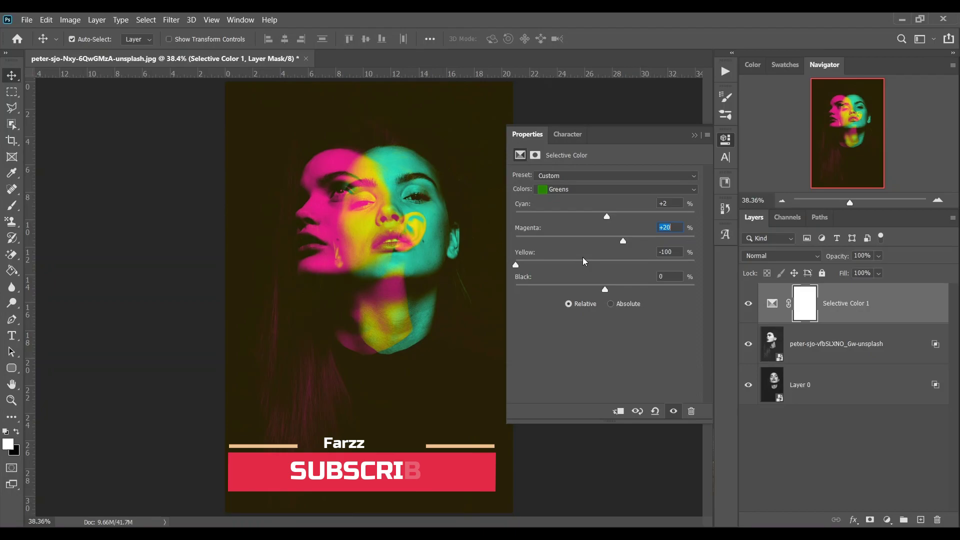
drag(551, 263, 562, 264)
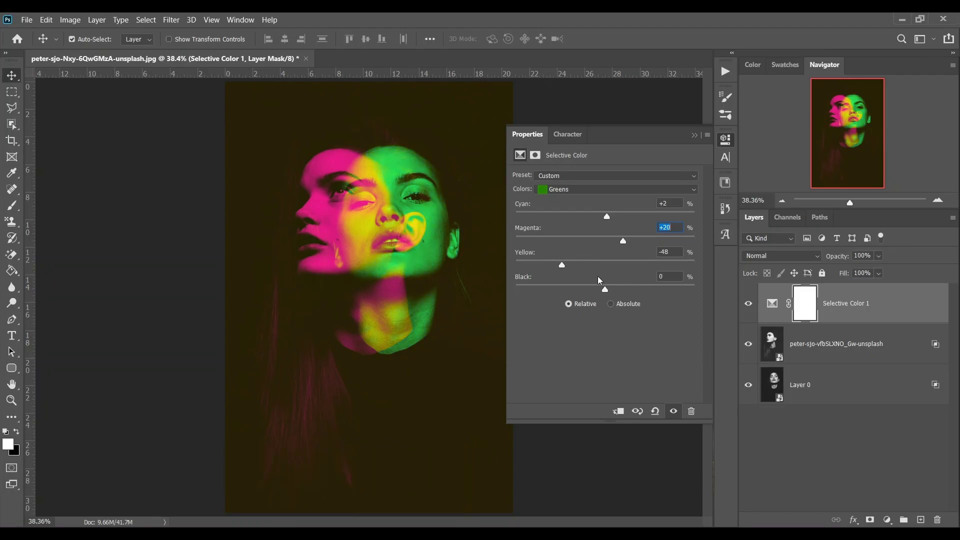
click(750, 305)
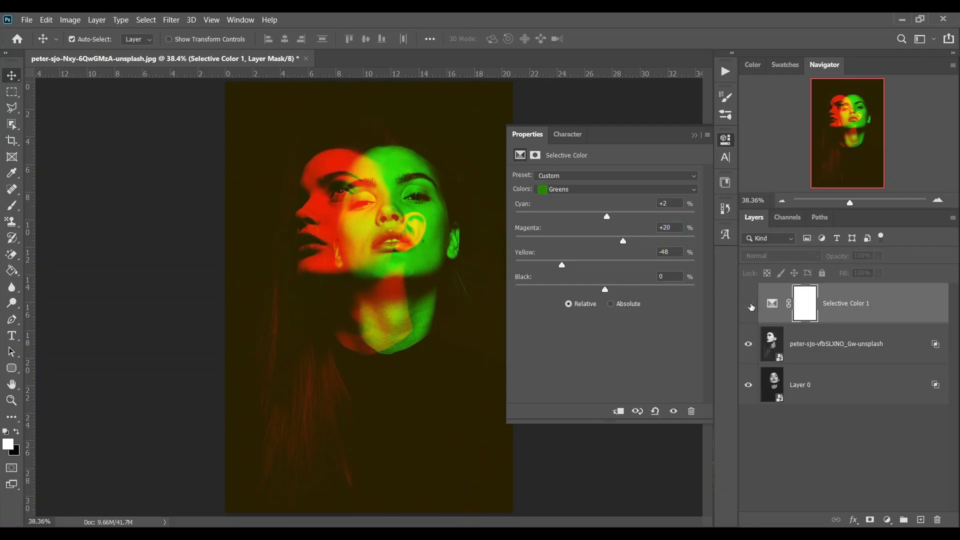
click(749, 304)
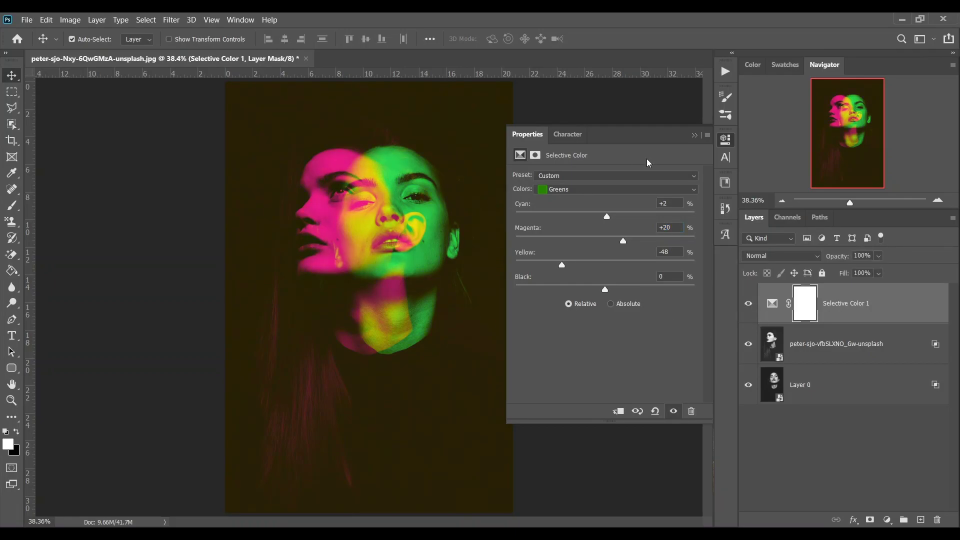
click(695, 135)
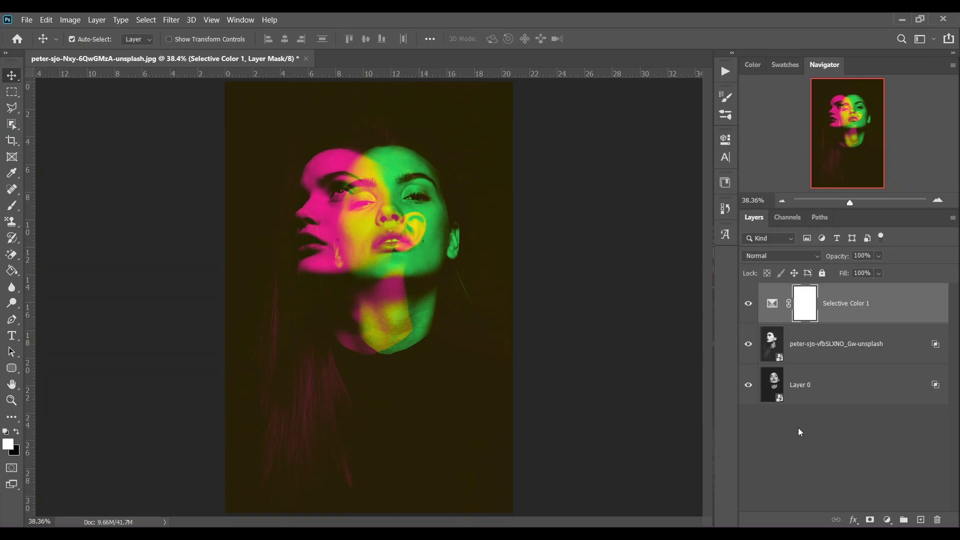
- Add a Levels layer with Blue output black at 19 and RGB output black raised slightly
click(887, 520)
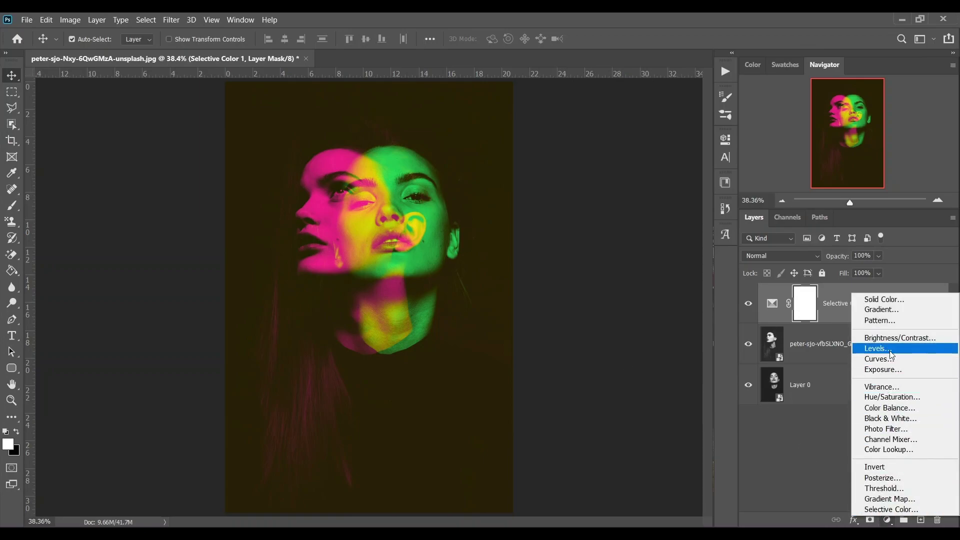
click(882, 352)
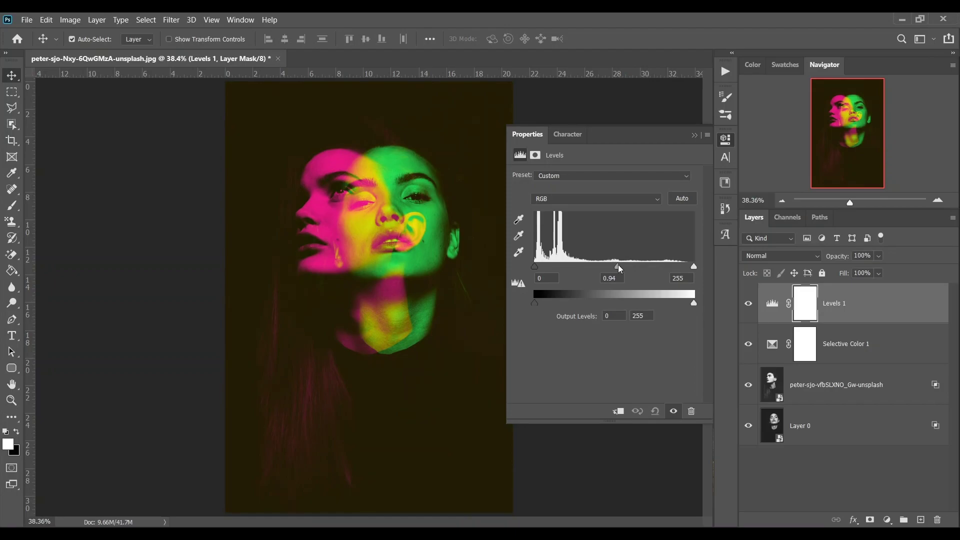
click(609, 202)
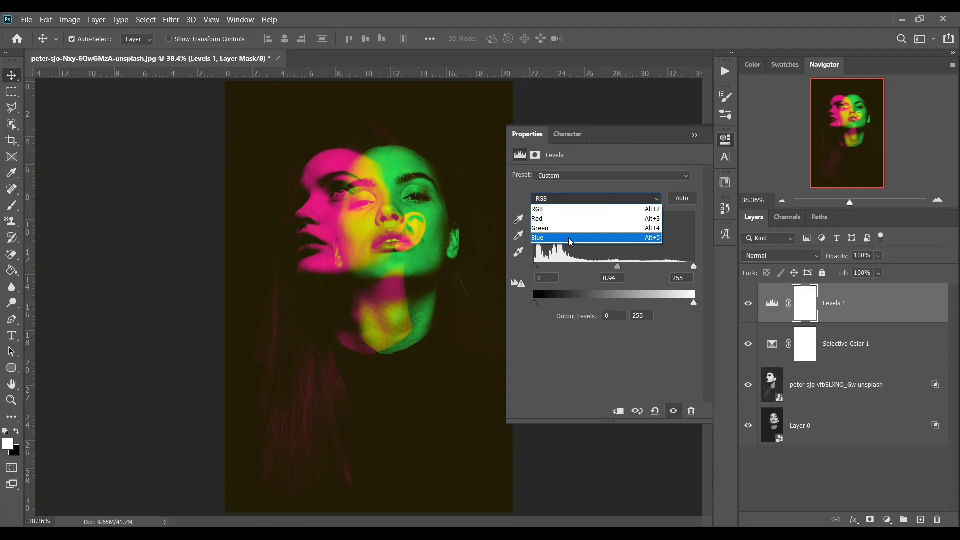
click(570, 239)
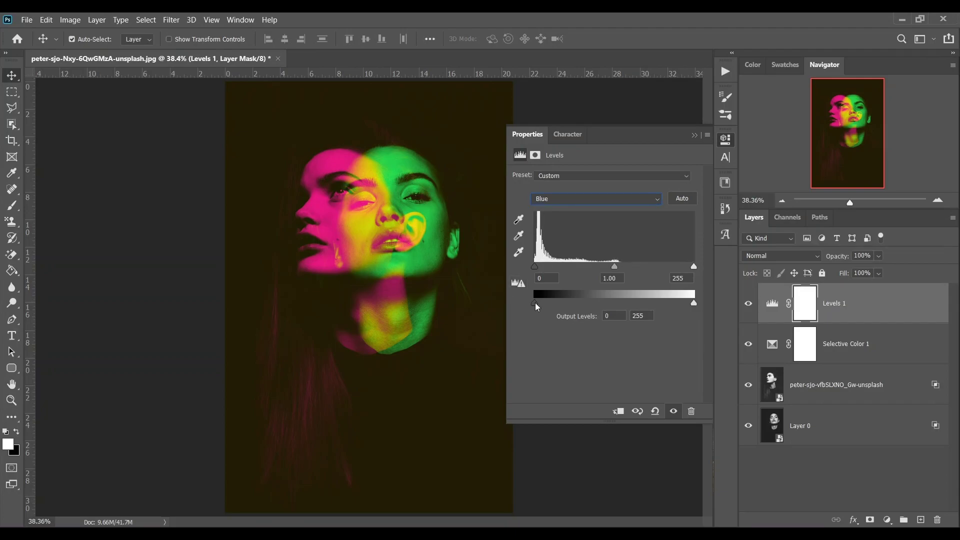
drag(537, 306, 563, 304)
click(580, 199)
click(554, 212)
drag(537, 303, 539, 303)
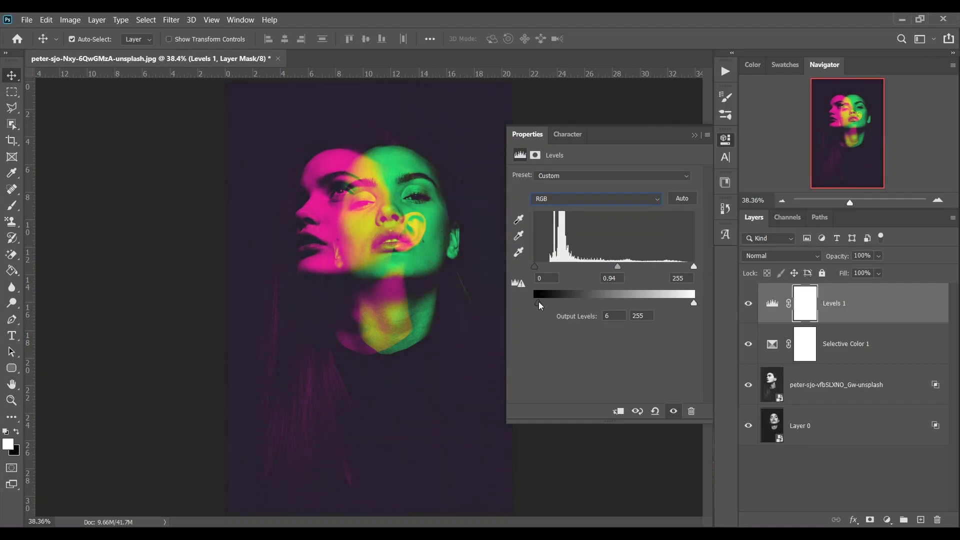
- Toggle the Levels layer to compare before and after, then zoom out to the whole poster
click(695, 136)
click(748, 304)
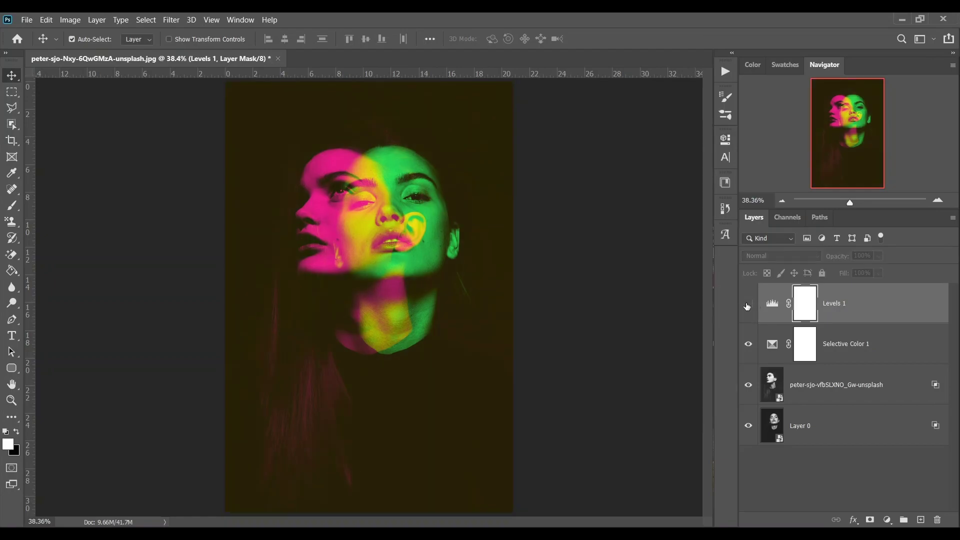
click(748, 304)
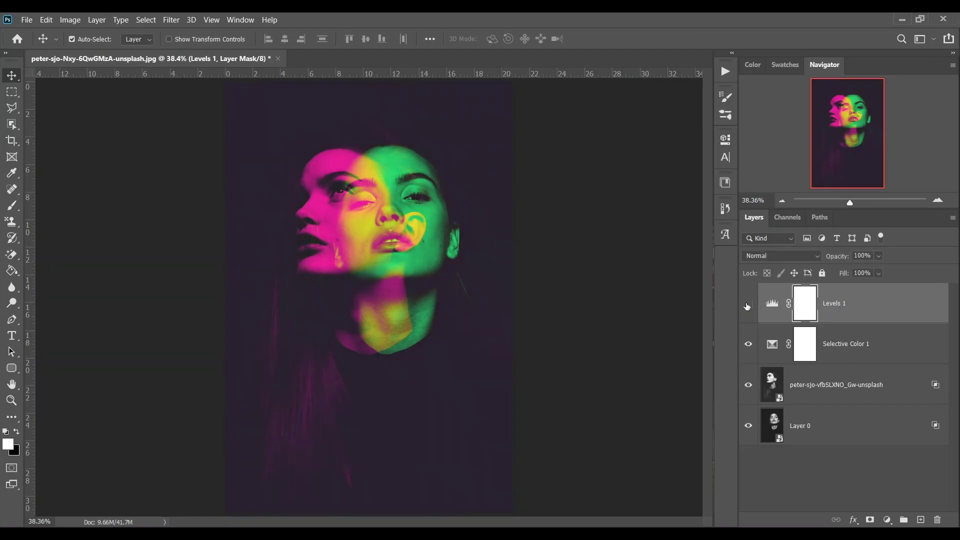
click(748, 305)
click(748, 305)
click(748, 305)
click(748, 305)
key(ctrl+minus)
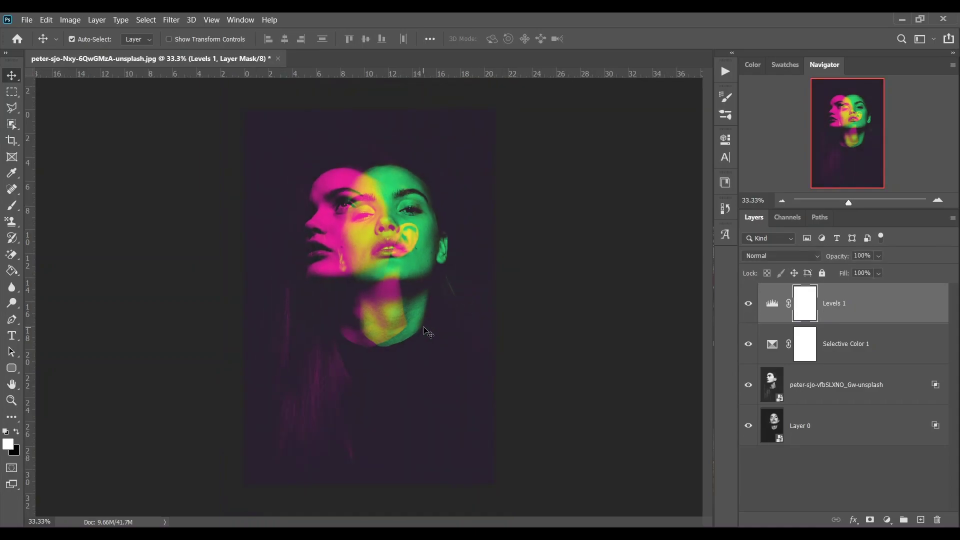
- Add the text 'GIRLY' low on the poster in 120 pt Sofia Pro Bold, white (ffffff)
click(12, 335)
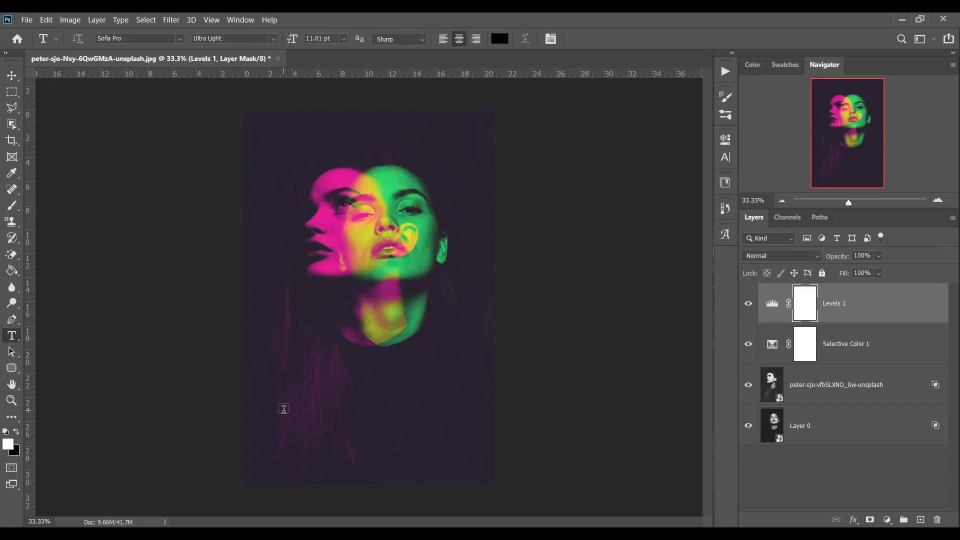
click(284, 409)
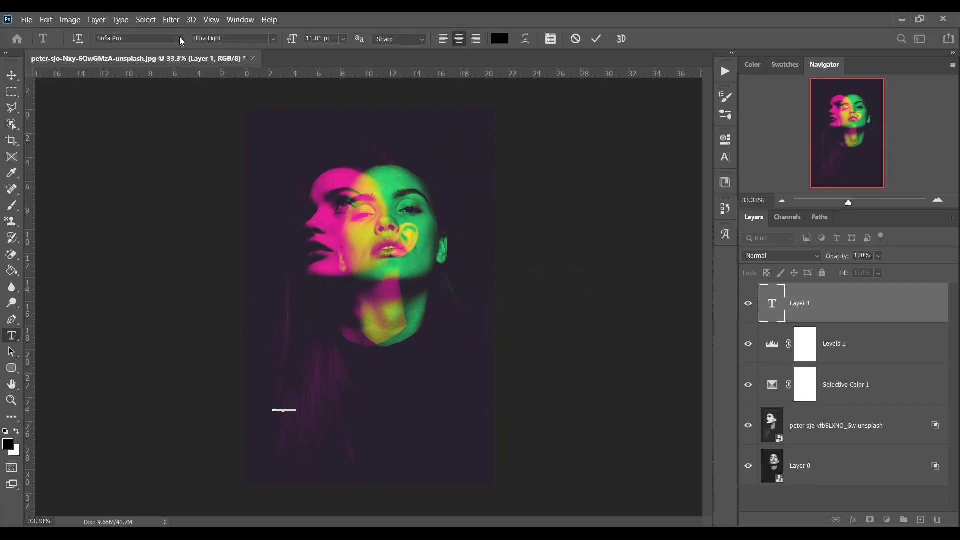
drag(292, 38, 364, 58)
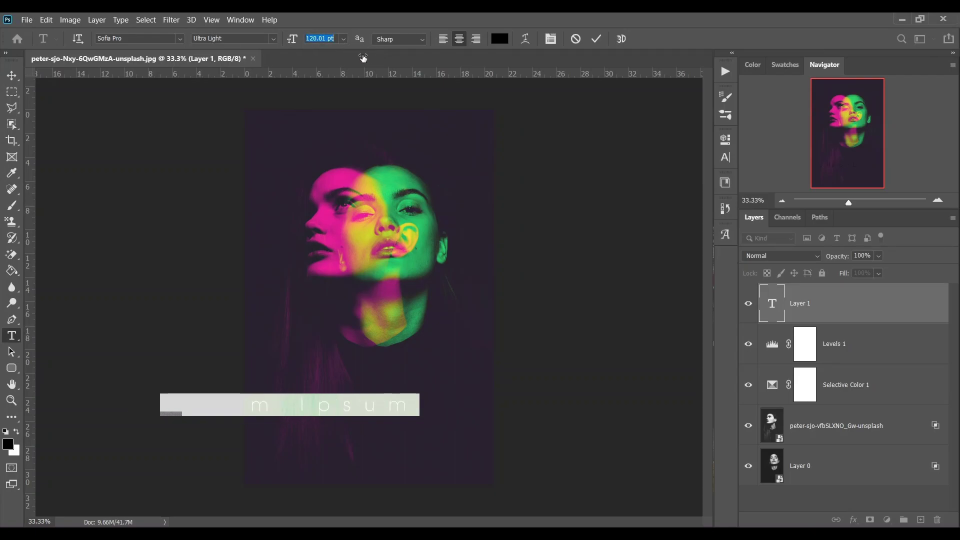
click(273, 39)
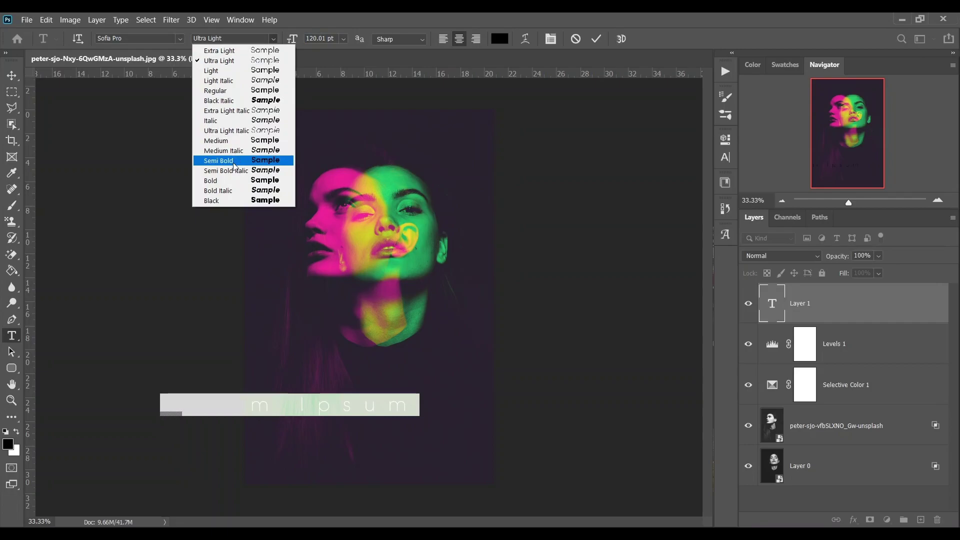
click(220, 180)
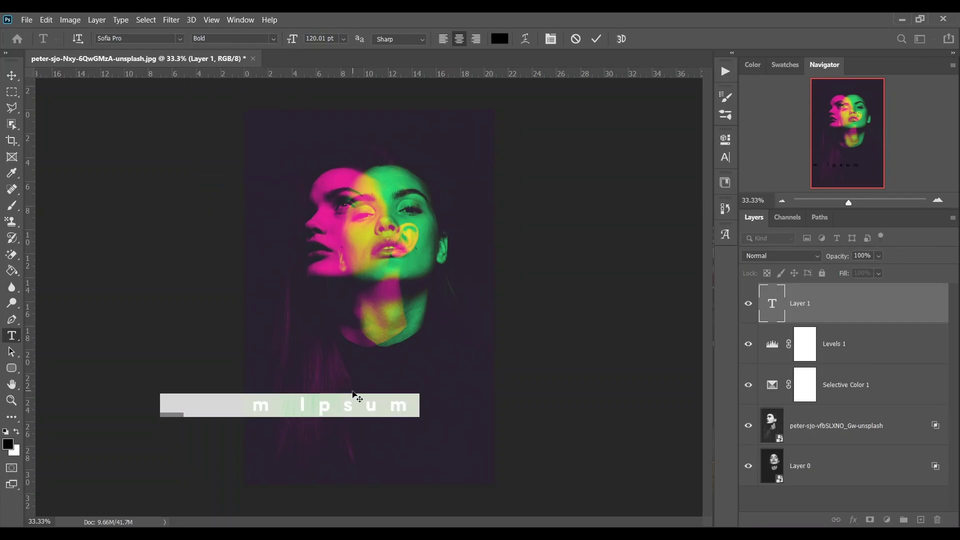
text(GUR)
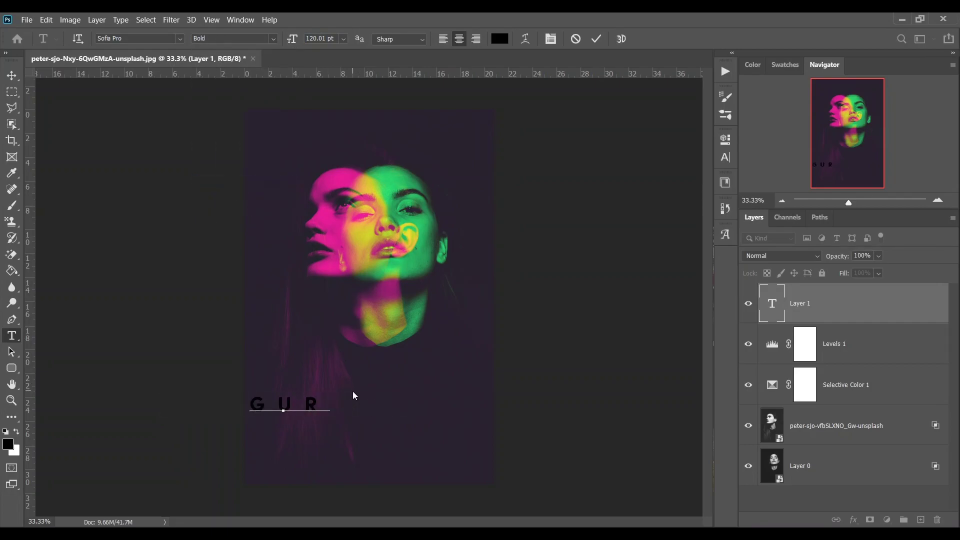
key(BackSpace)
key(BackSpace)
text(IRLY)
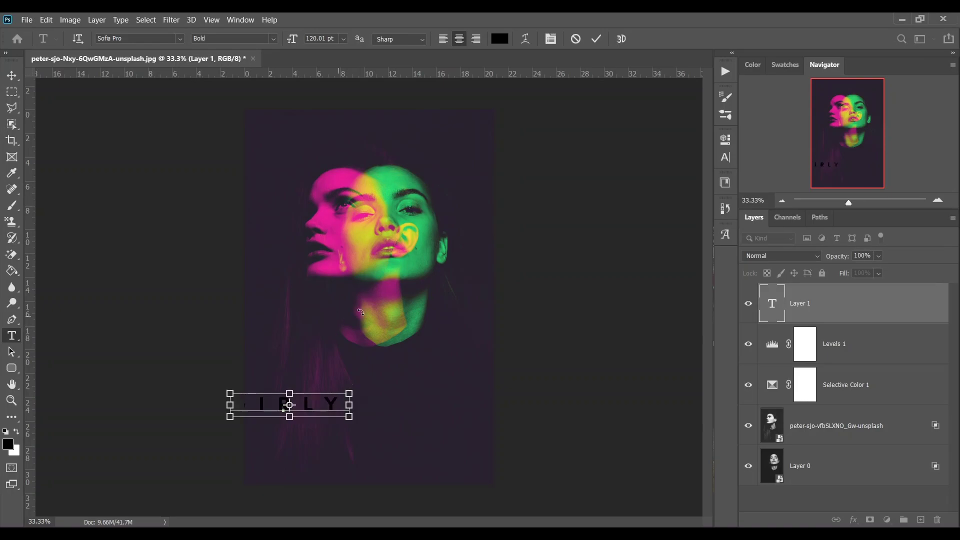
key(ctrl+a)
click(500, 39)
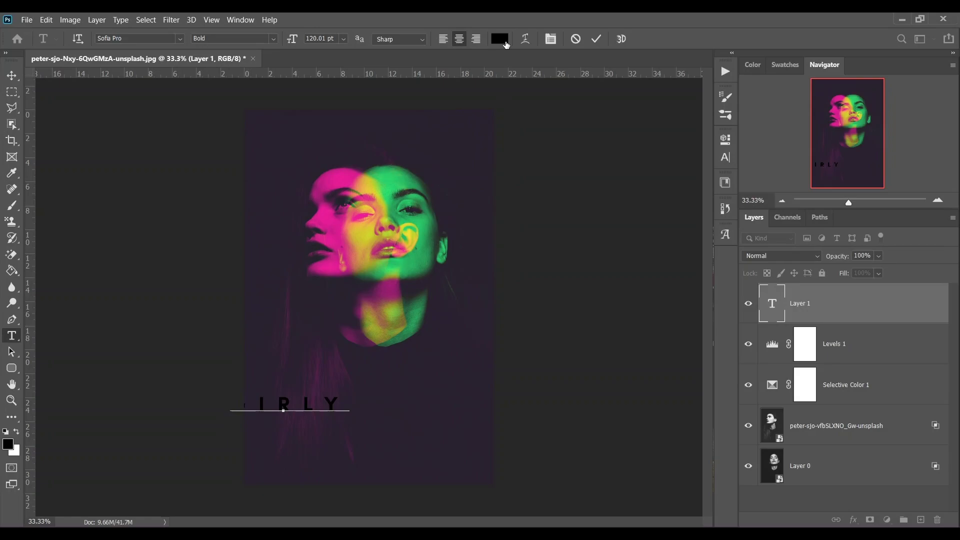
text(ffffff)
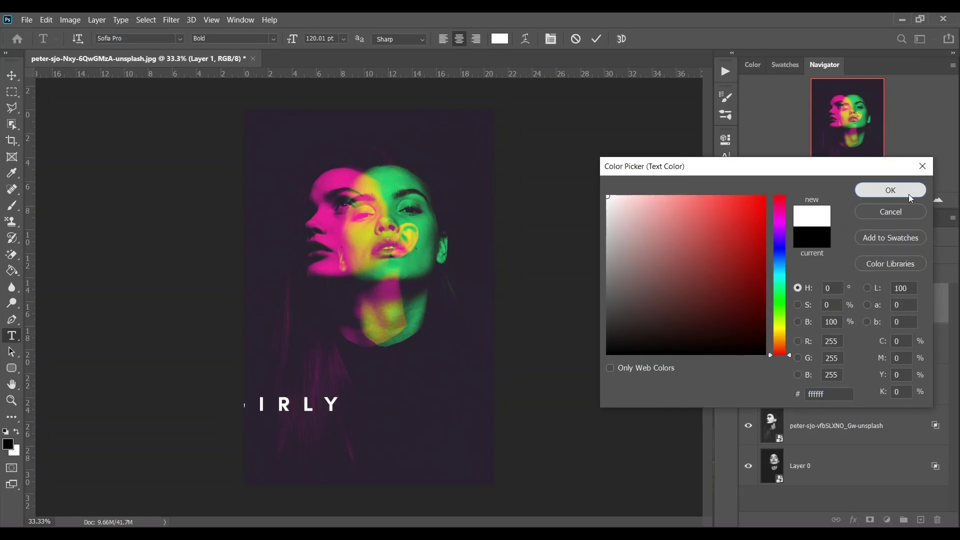
click(890, 189)
click(12, 74)
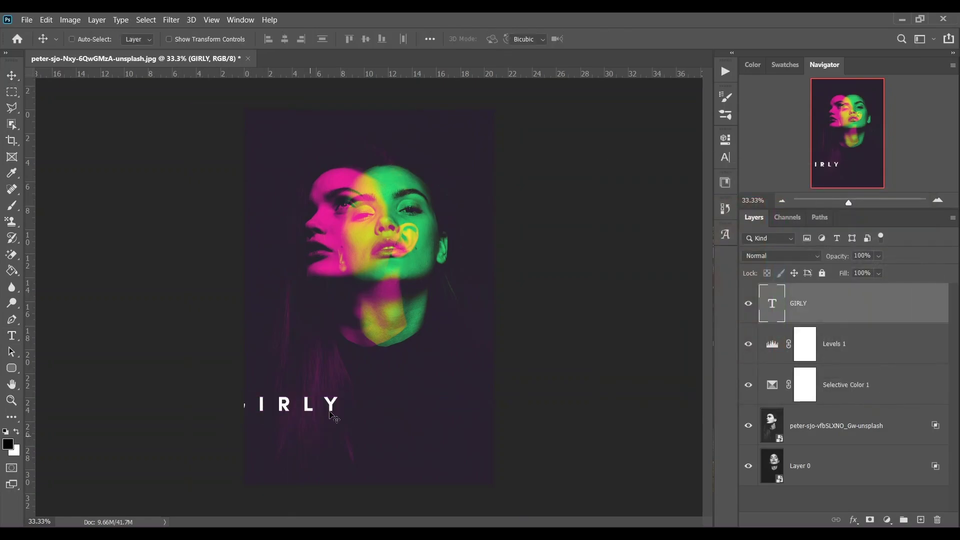
- Scale the GIRLY title to about 165% and centre it slightly higher beneath the face
key(ctrl+t)
drag(334, 408, 475, 471)
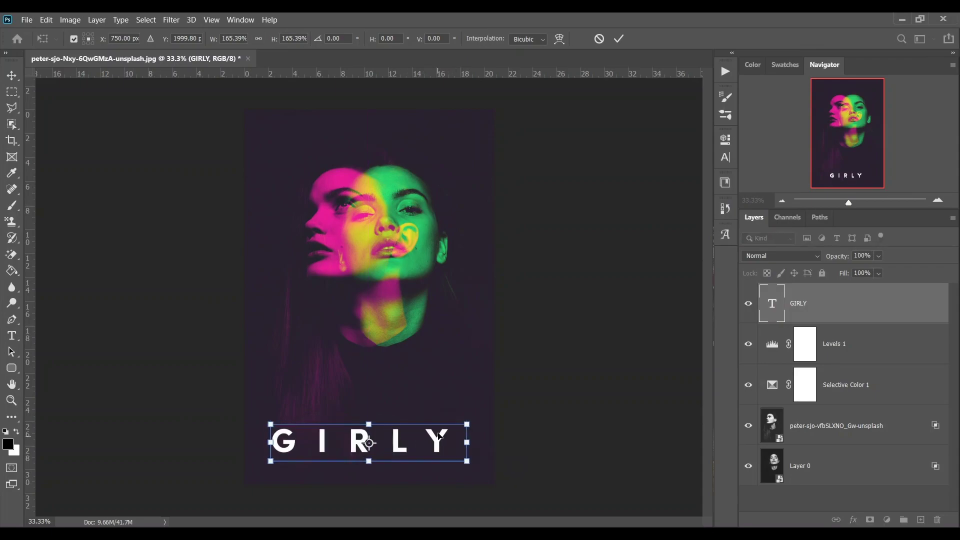
drag(439, 439, 439, 419)
key(Return)
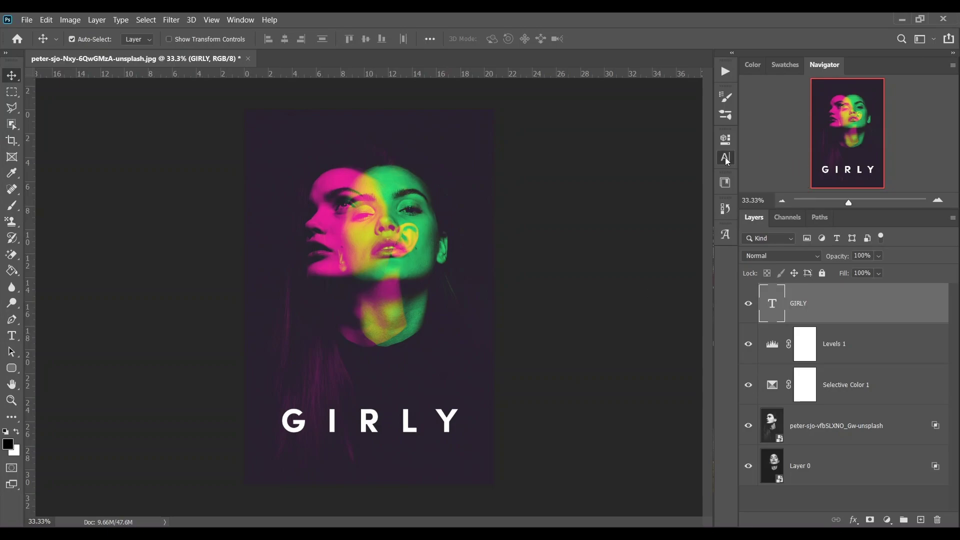
- Select all of the GIRLY title and raise its tracking from 640 to 720
click(725, 158)
click(11, 336)
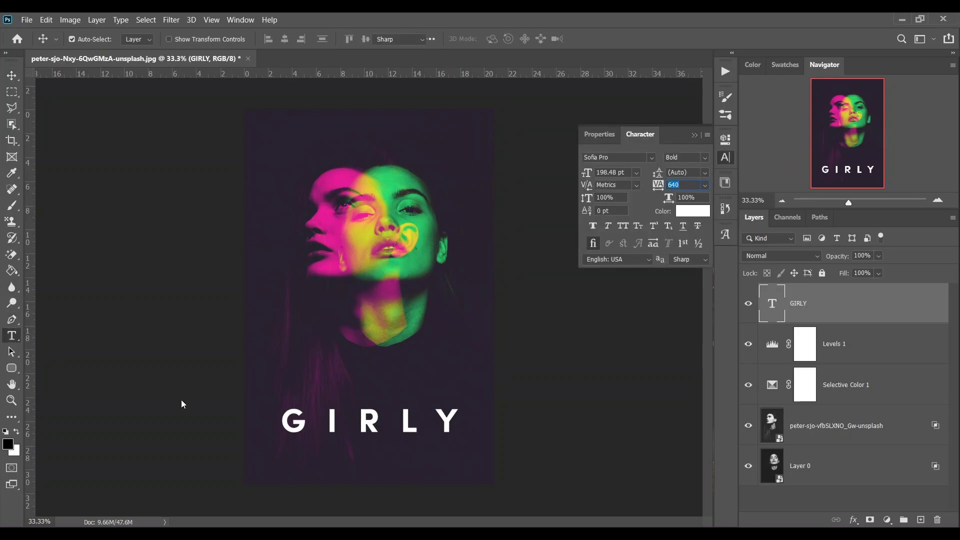
click(382, 426)
key(ctrl+a)
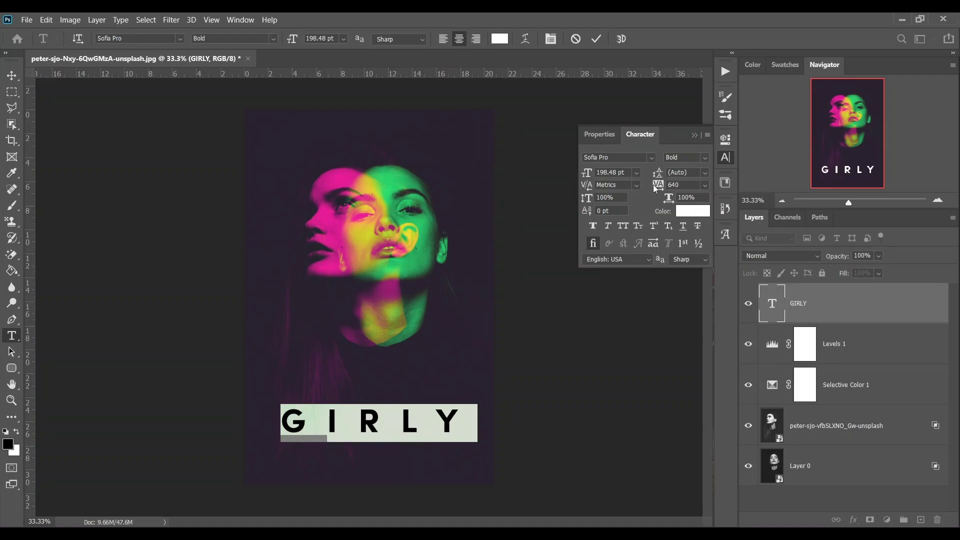
drag(654, 188, 663, 186)
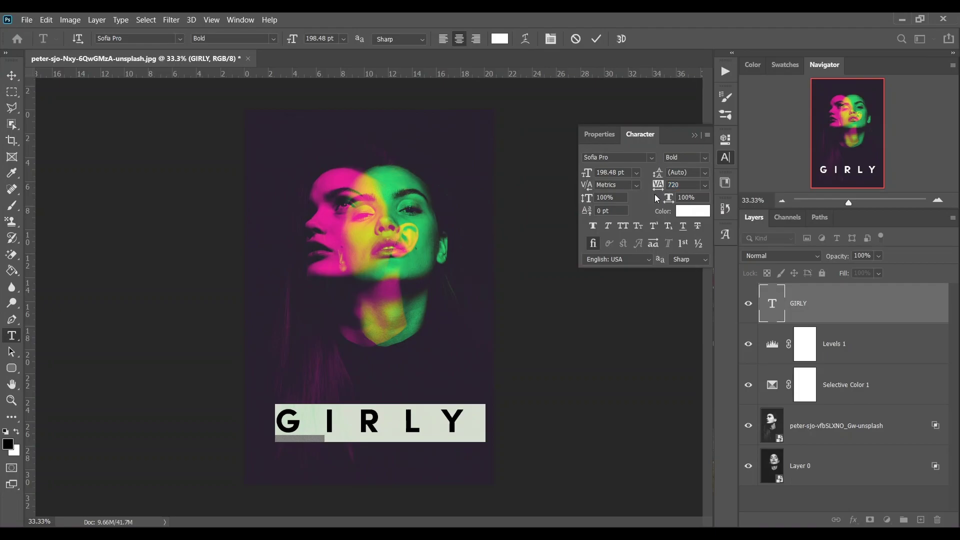
click(11, 75)
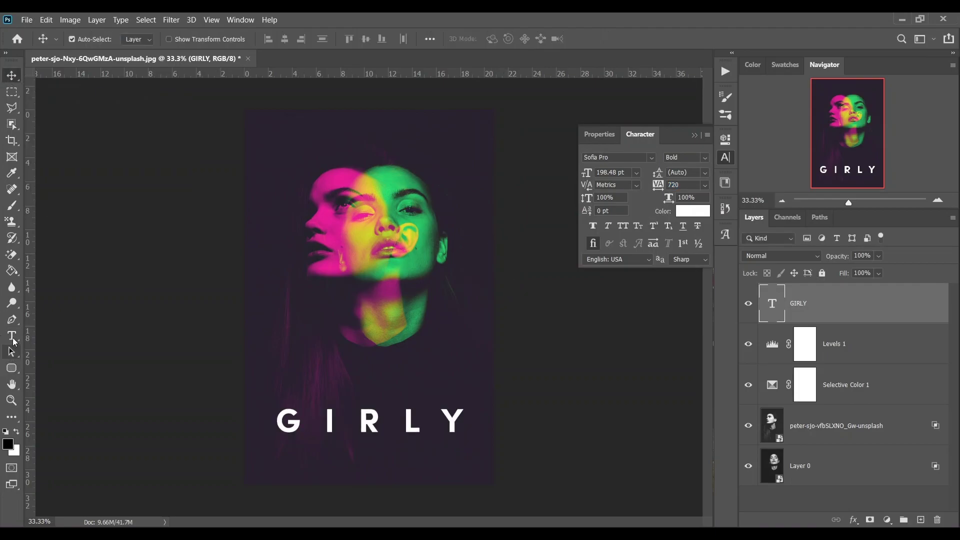
click(12, 335)
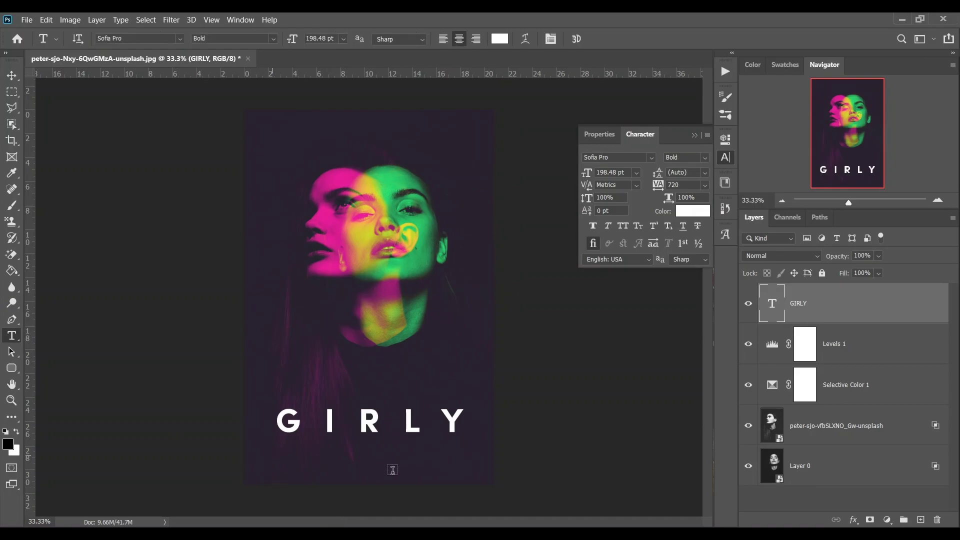
- Type MUSICAL SHOW in the Light font weight on a new line below GIRLY
click(280, 455)
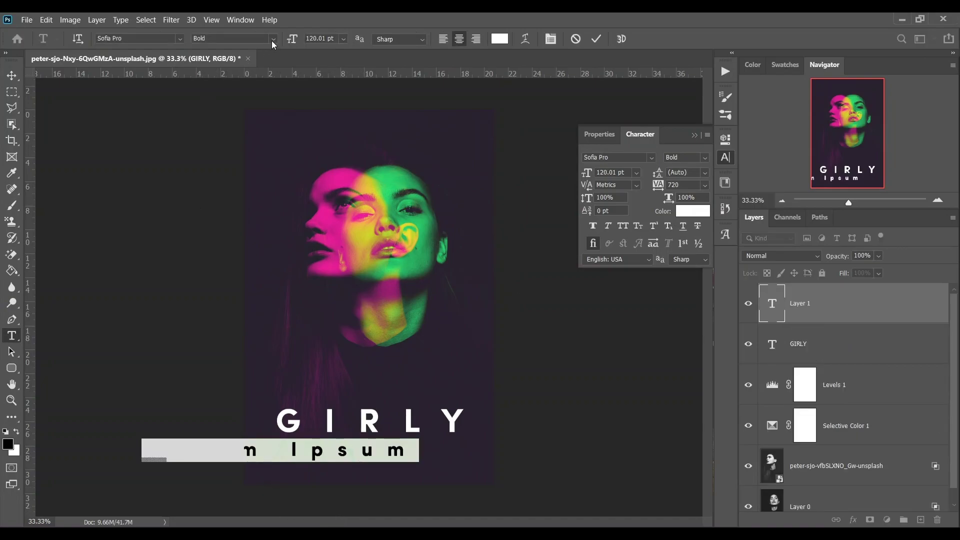
click(272, 40)
click(245, 71)
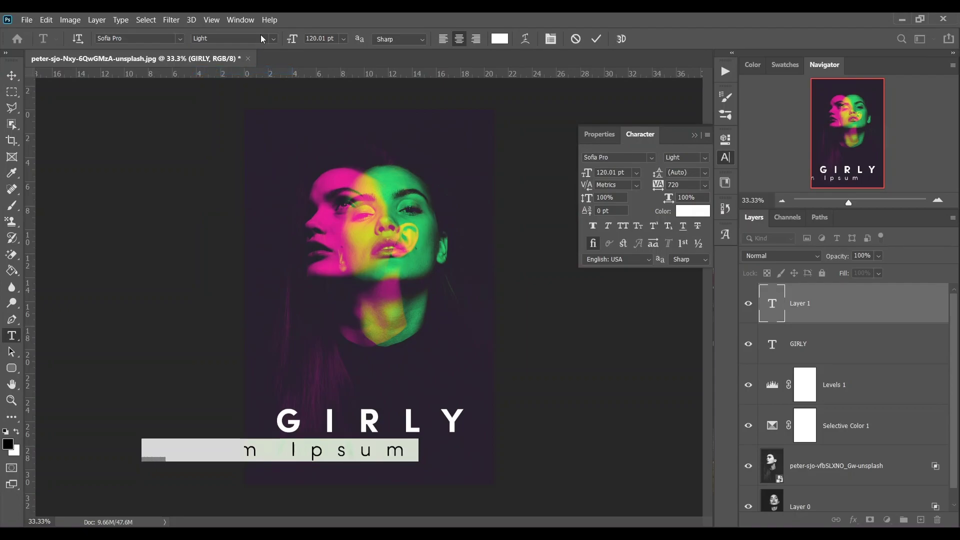
text(MU)
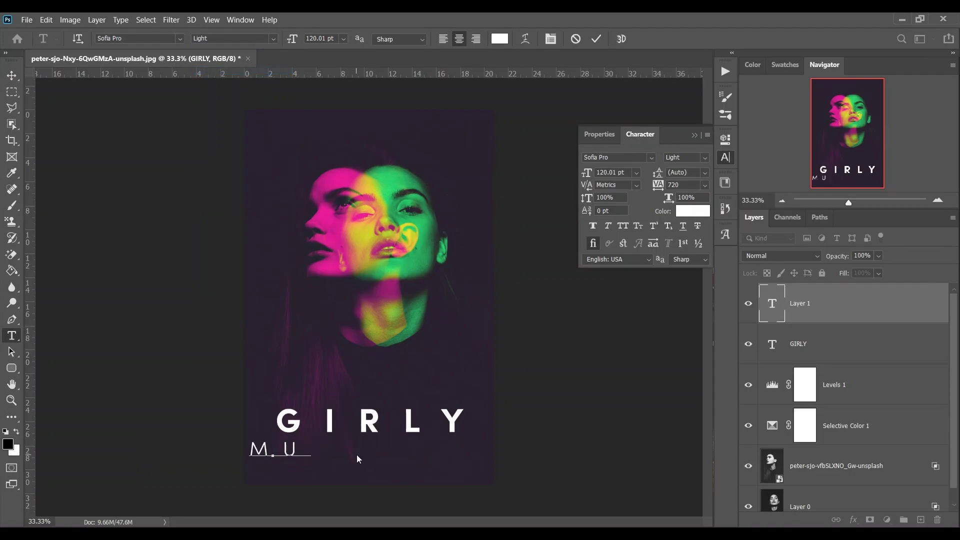
text(SICA)
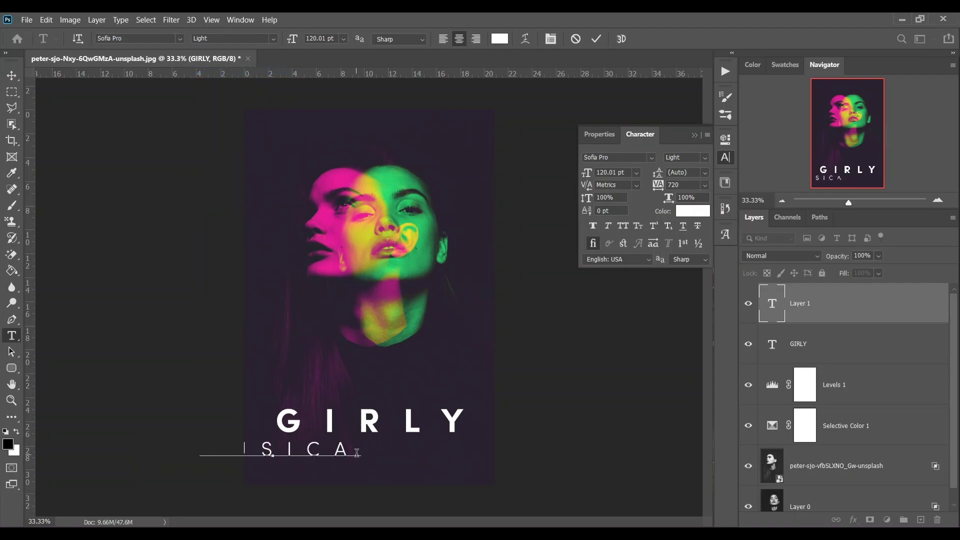
text(L SHOW)
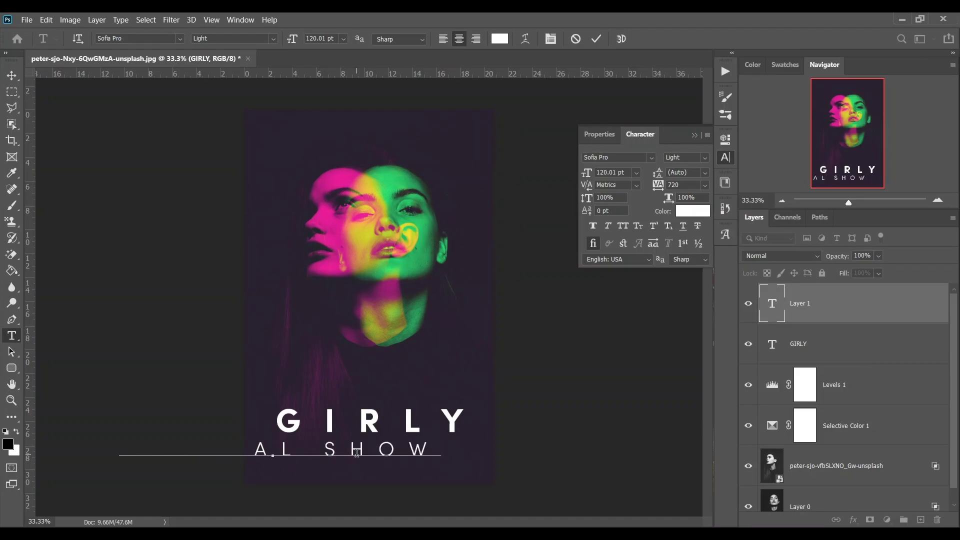
- Shrink MUSICAL SHOW to 67 pt and nudge it to centre beneath GIRLY
key(ctrl+a)
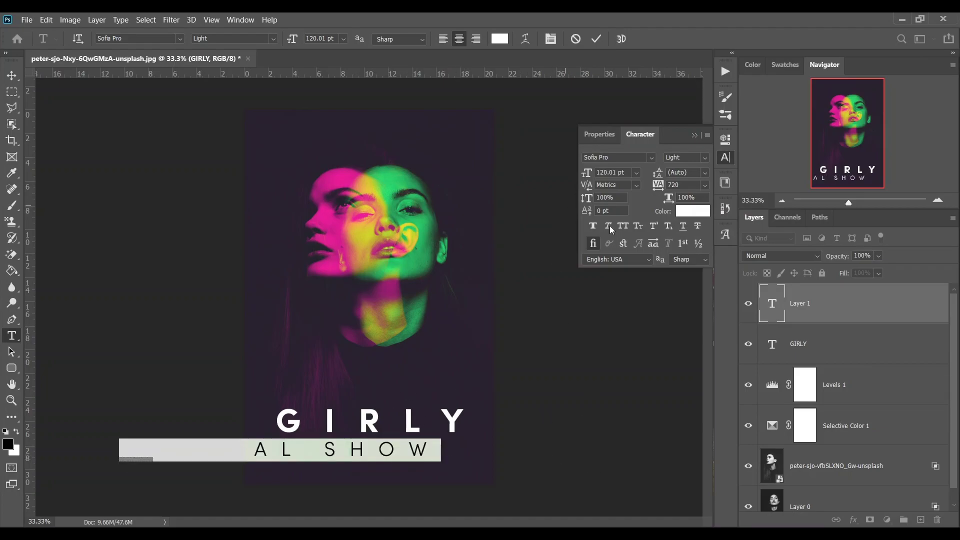
drag(588, 174, 553, 178)
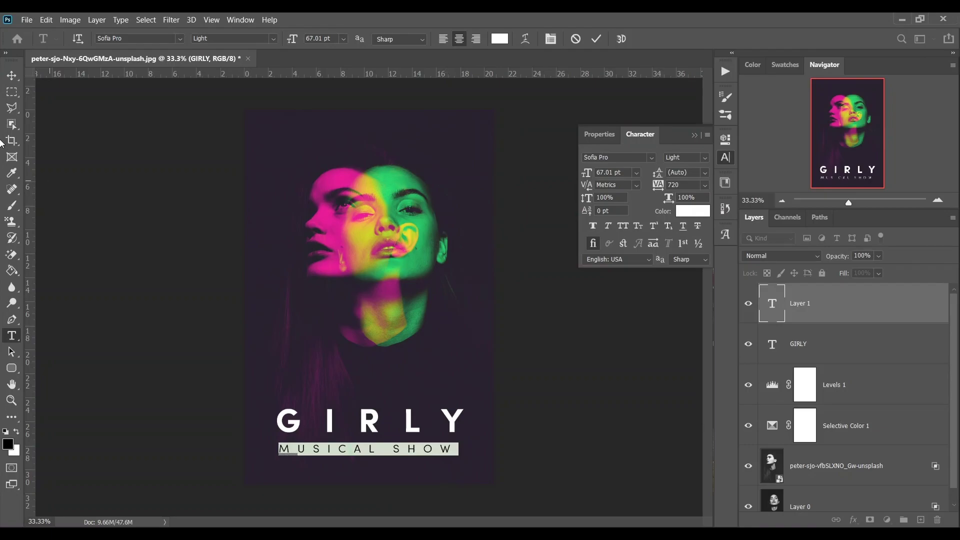
key(ctrl+Return)
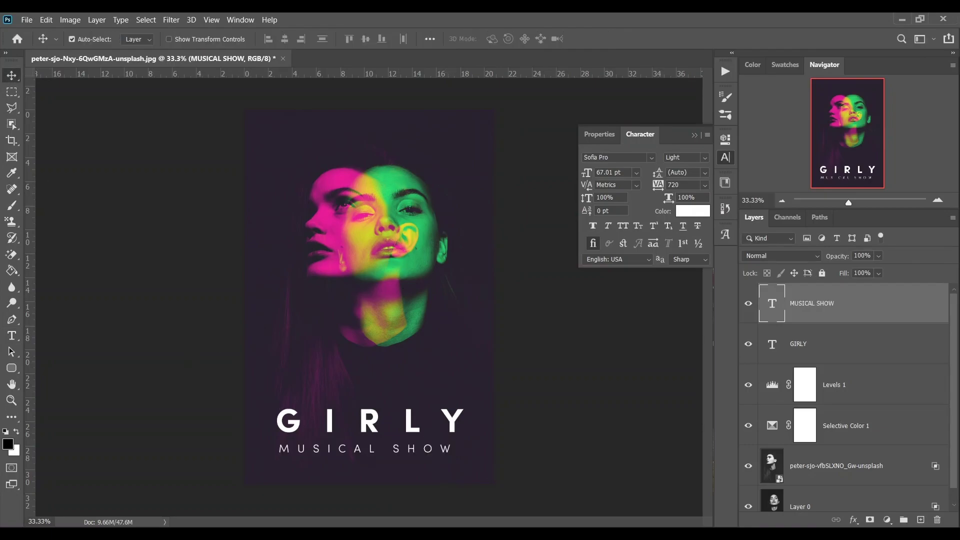
key(Right)
key(Right)
key(Right)
key(Right)
key(Right)
key(Right)
key(Right)
key(Right)
key(Right)
key(Right)
key(Right)
key(Right)
key(Right)
key(Right)
key(Right)
key(Right)
key(Right)
key(Right)
key(Right)
key(Right)
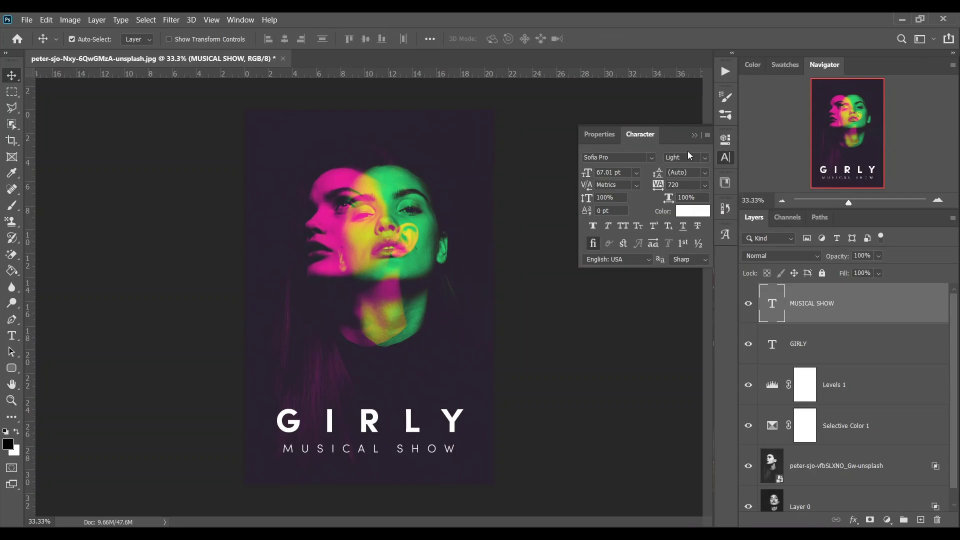
click(696, 136)
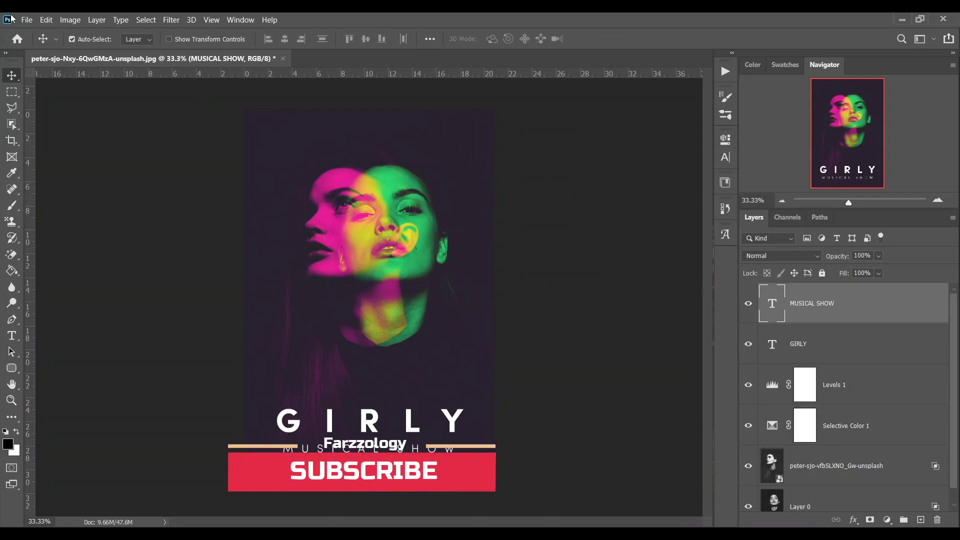
- Place the PngItem_12901 logo as an embedded image, scaled to about 43.69% near the top right
click(27, 20)
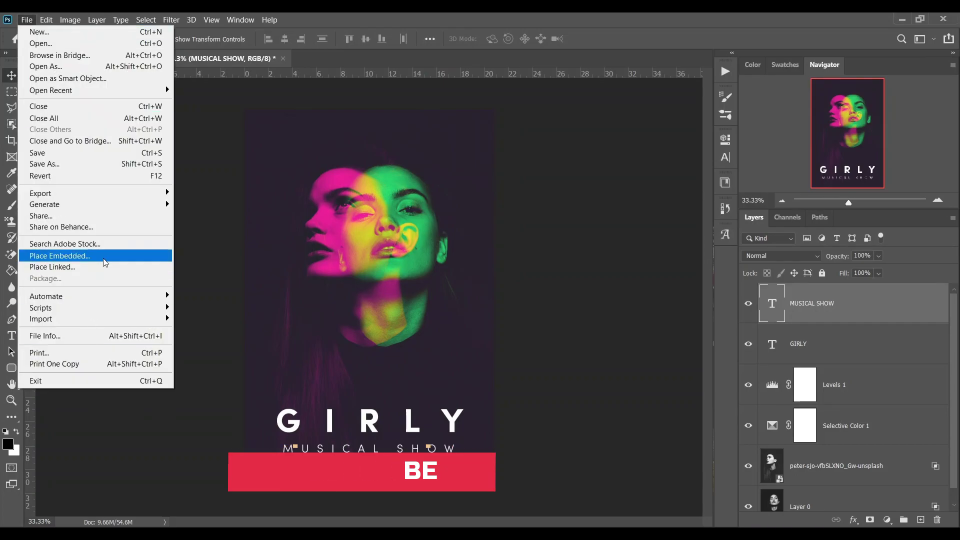
click(105, 262)
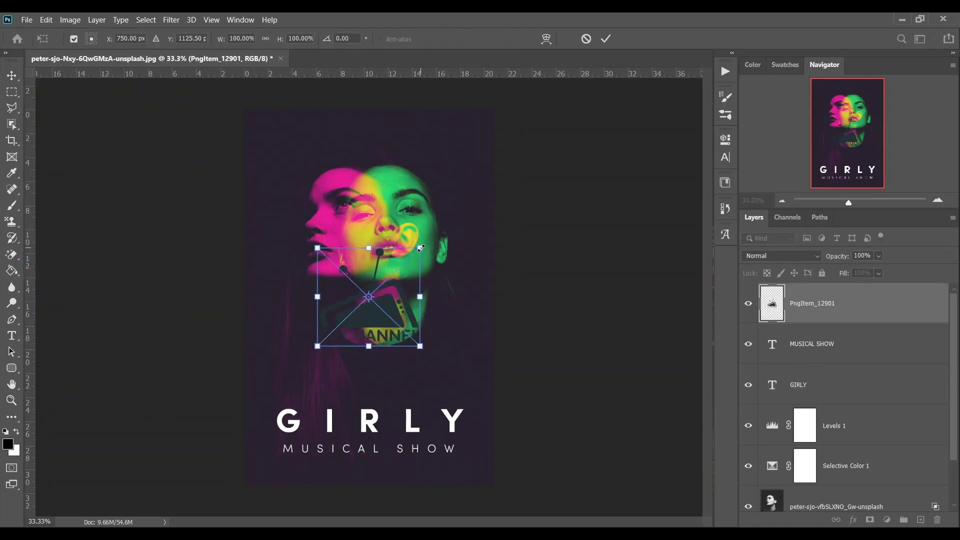
drag(421, 248, 484, 148)
drag(487, 109, 477, 129)
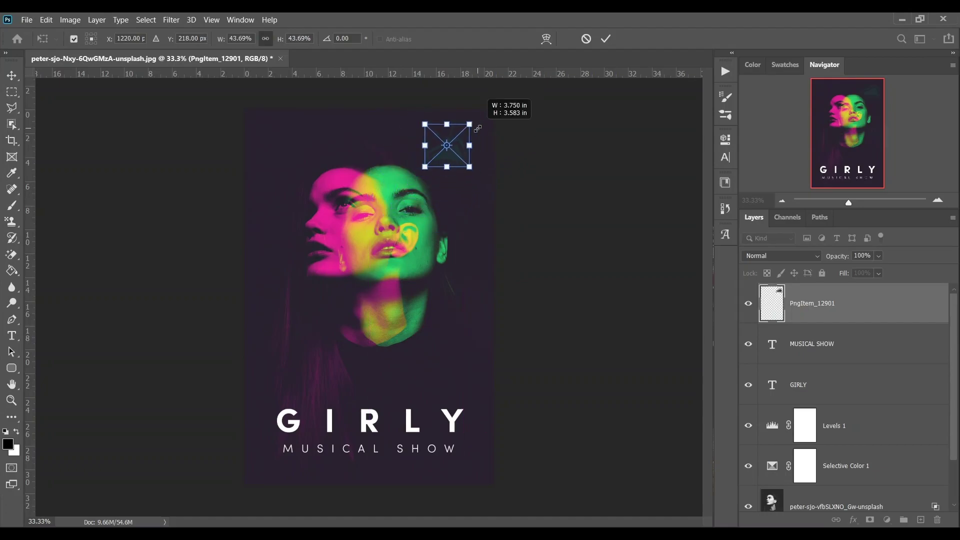
key(Return)
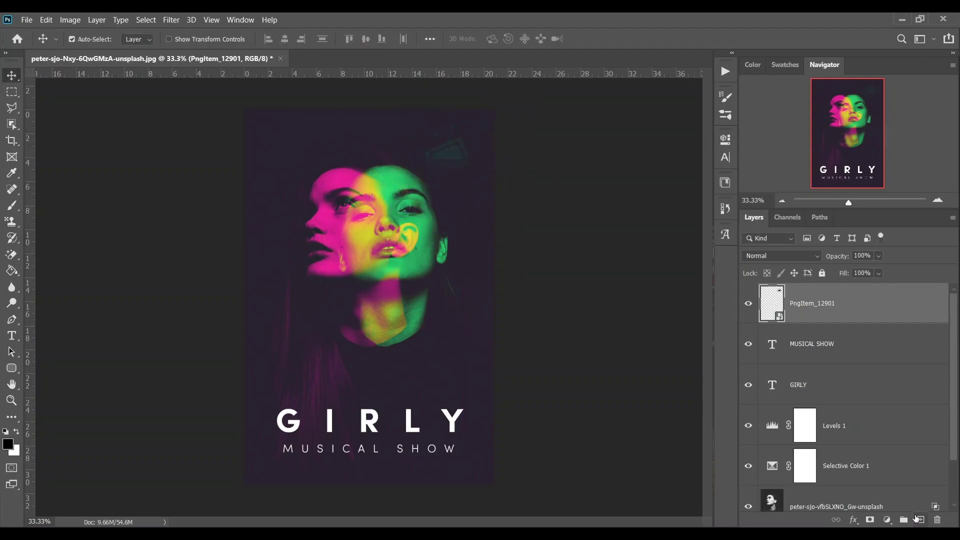
- Add a #ffffff Solid Color fill layer clipped to the logo layer
click(888, 520)
click(868, 296)
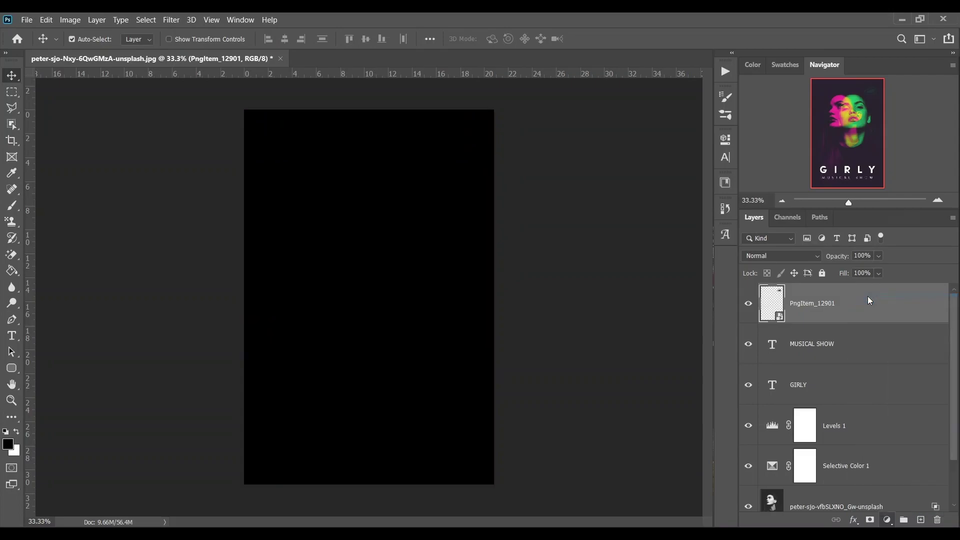
text(ffffff)
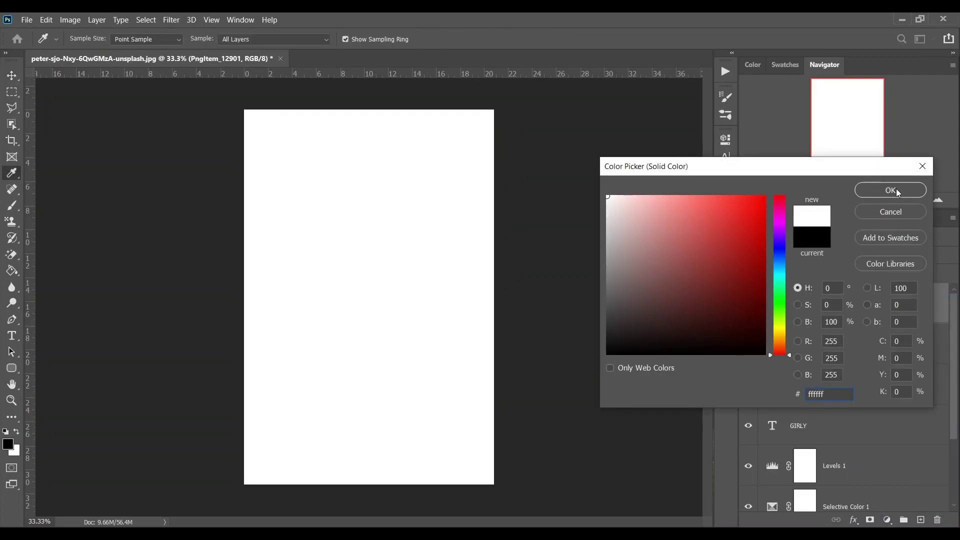
click(896, 189)
right_click(862, 311)
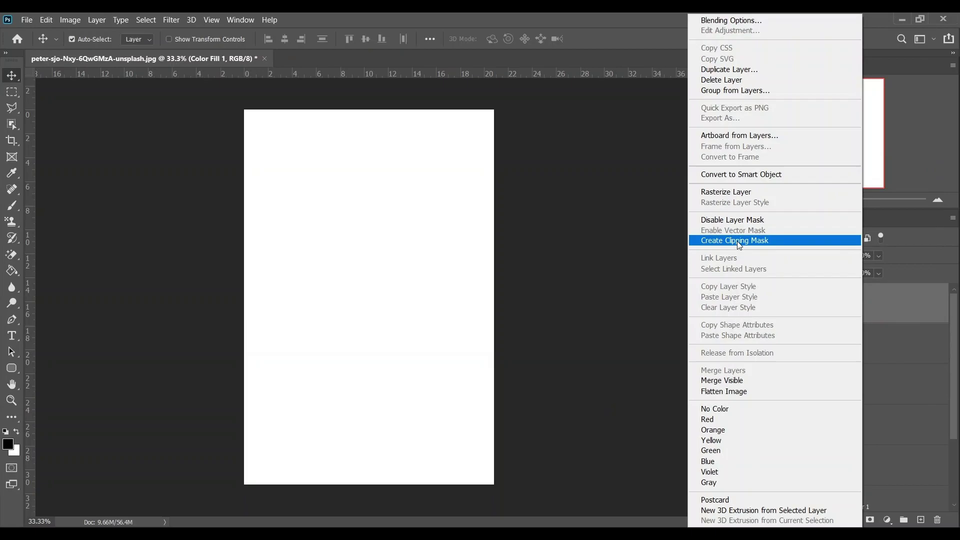
click(737, 241)
- Scale the TV CHANNEL logo down to about 29% in the top-right corner
click(800, 351)
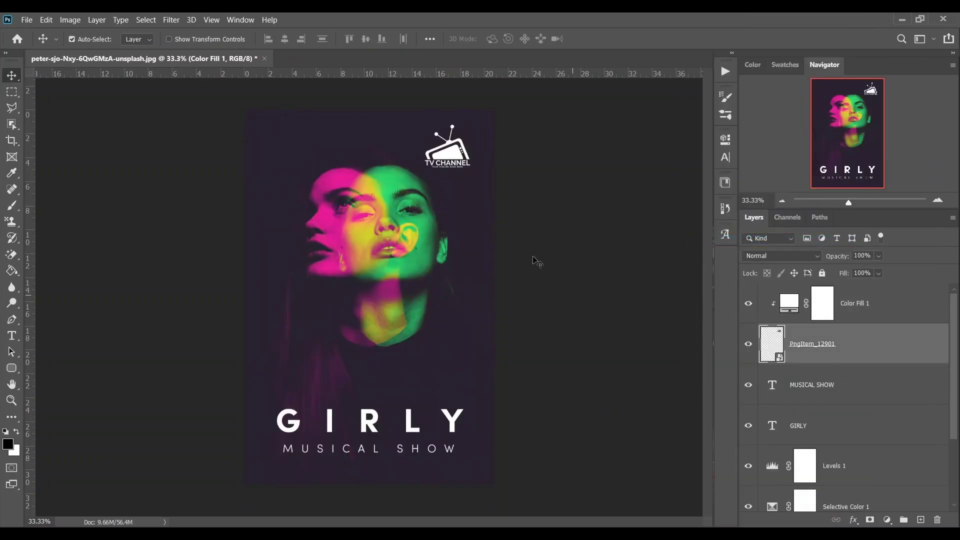
key(ctrl+t)
mouse_move(473, 123)
mouse_down()
mouse_move(457, 147)
mouse_move(483, 136)
mouse_up()
key(Return)
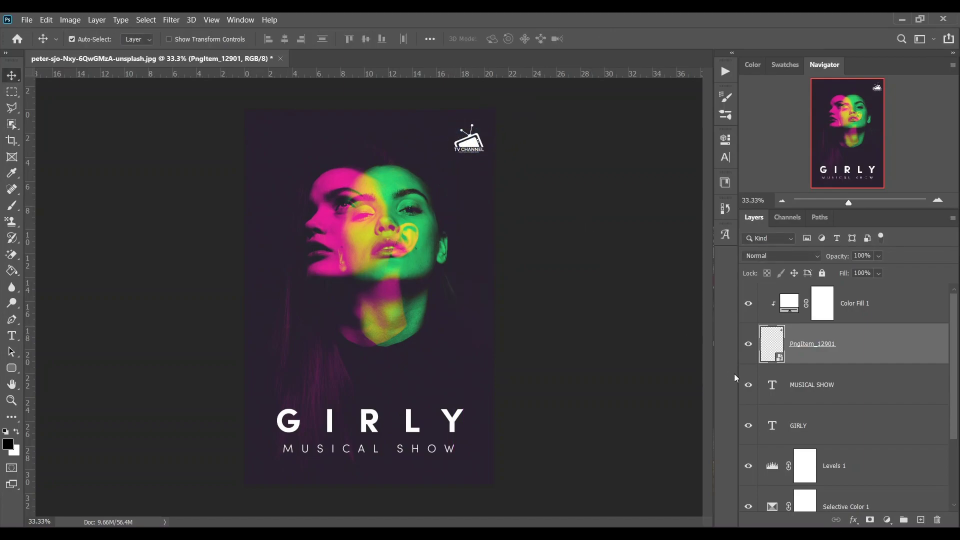
key(alt+bracketright)
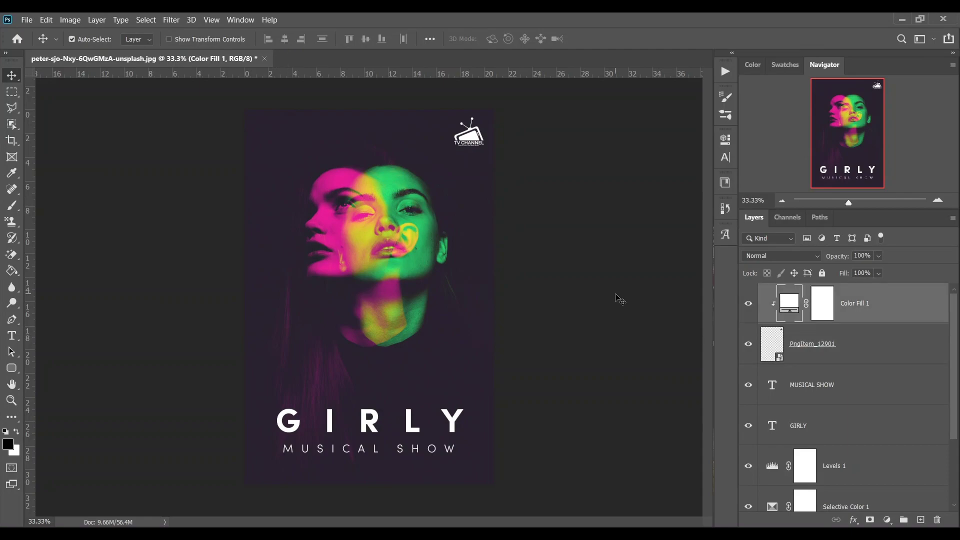